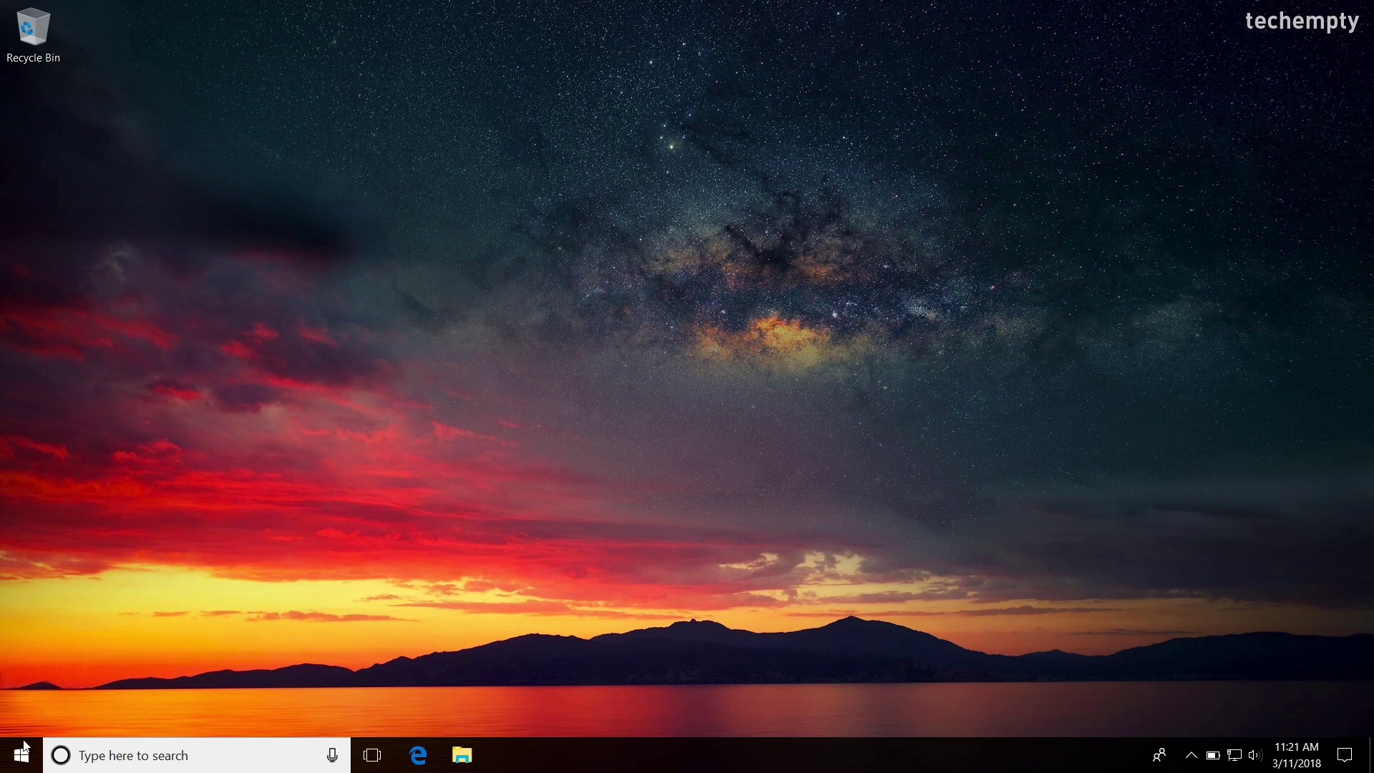
- Launch the Services console with services.msc from the Run dialog
{"action": "right_click", "coordinate": [9, 759]}
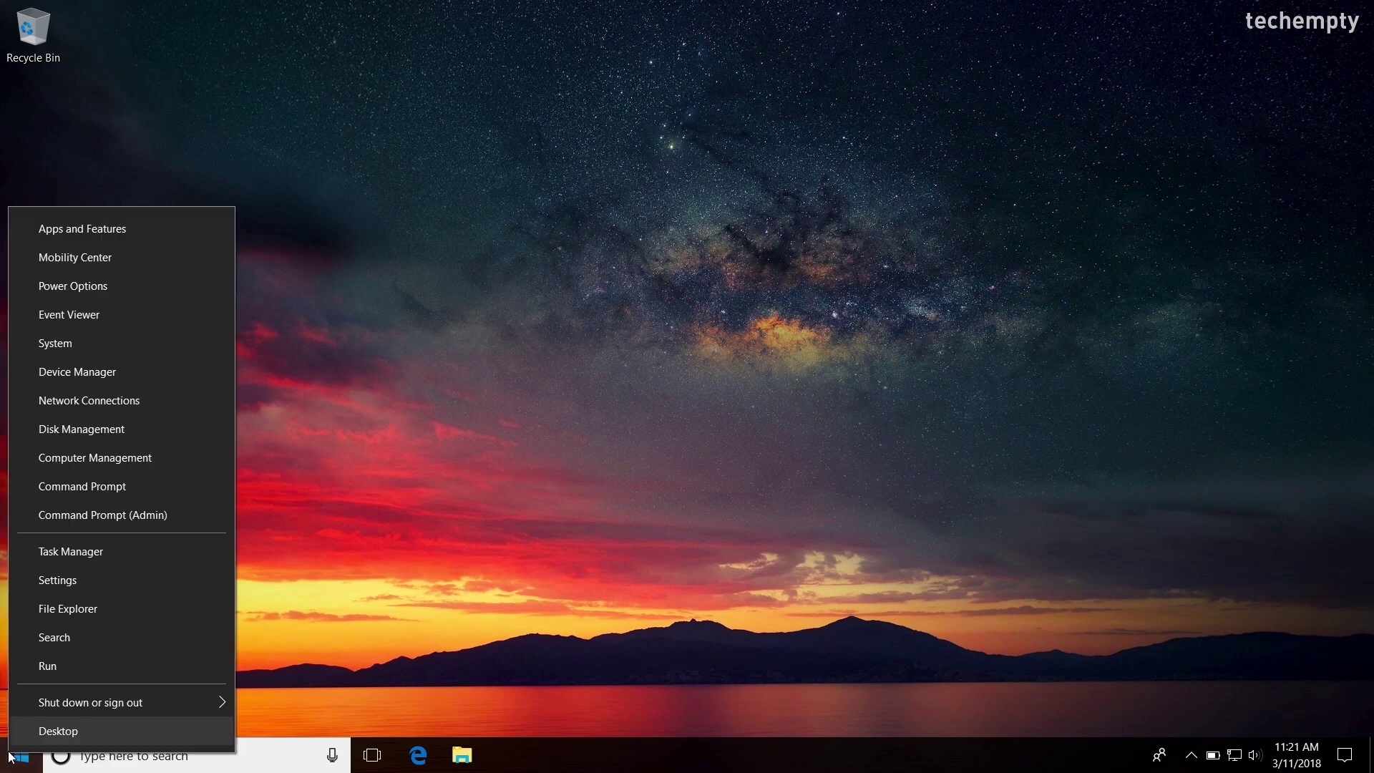
{"action": "left_click", "coordinate": [96, 669]}
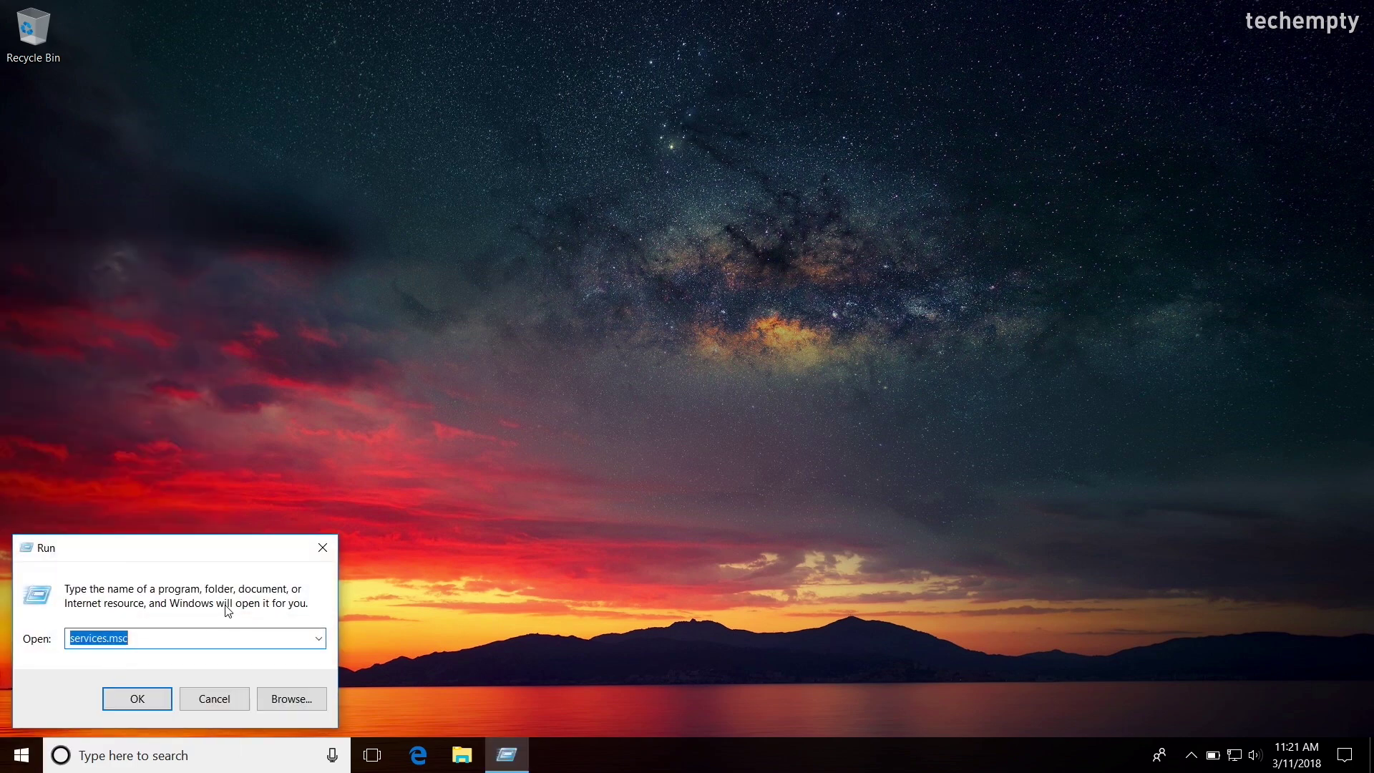
{"action": "type", "text": "services."}
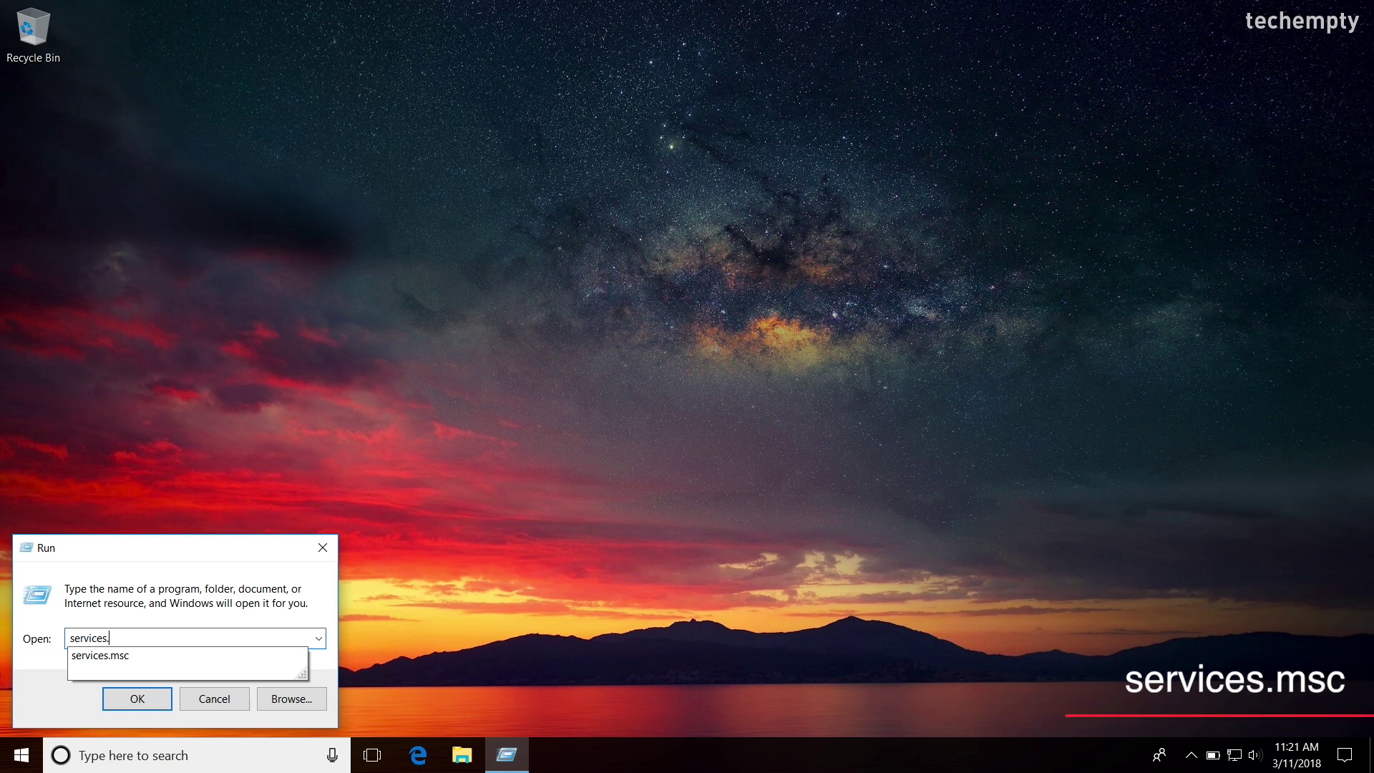
{"action": "type", "text": "msc"}
{"action": "key", "text": "Return"}
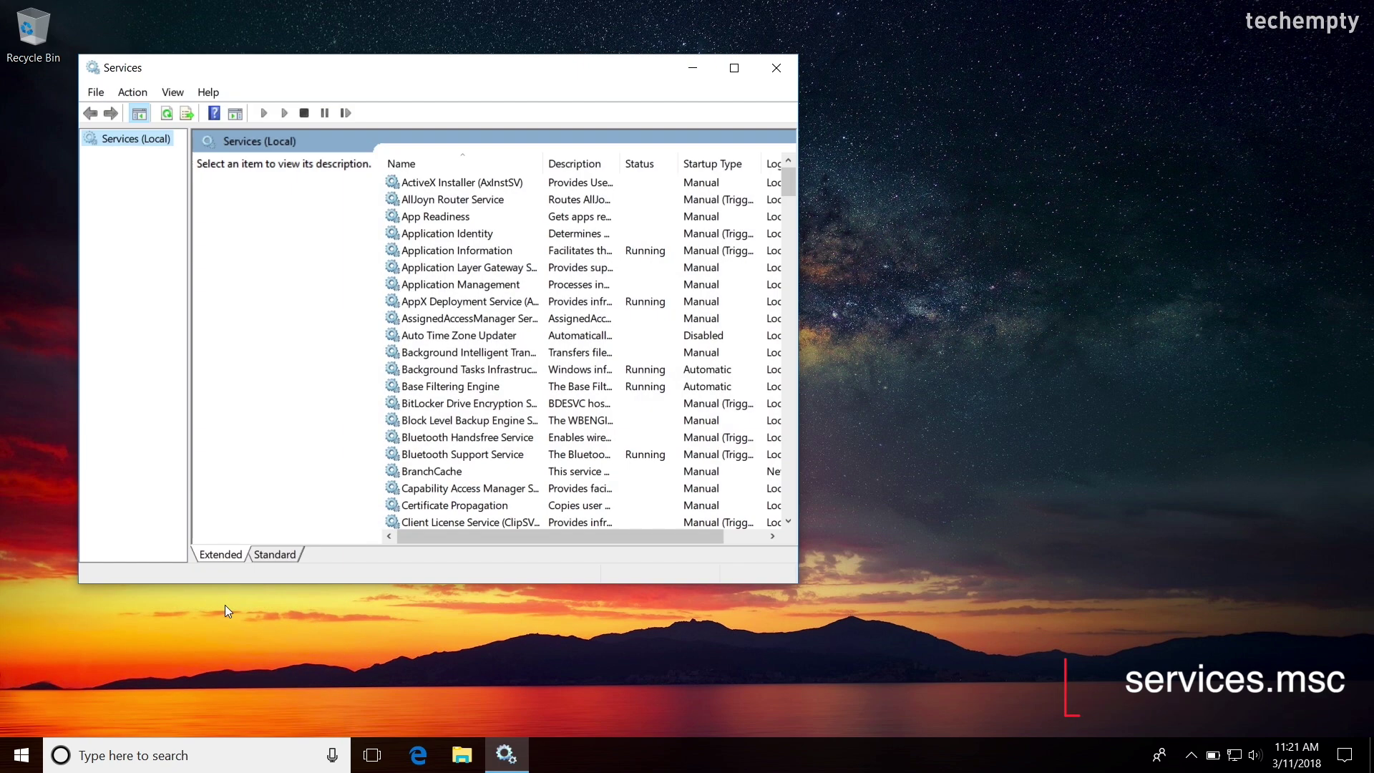
- In Bluetooth Support Service properties, stop the service and choose Automatic startup type
{"action": "left_click", "coordinate": [510, 457]}
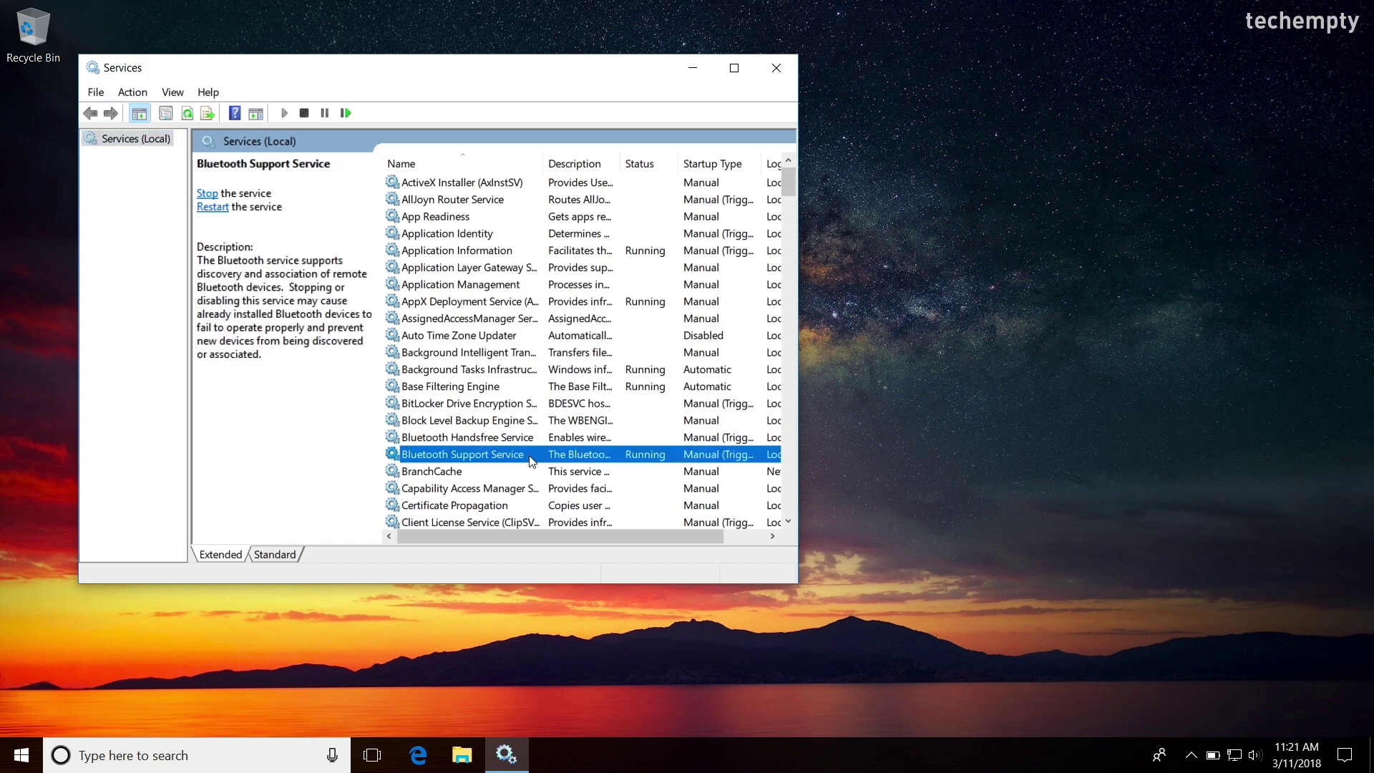
{"action": "right_click", "coordinate": [532, 459]}
{"action": "left_click", "coordinate": [591, 617]}
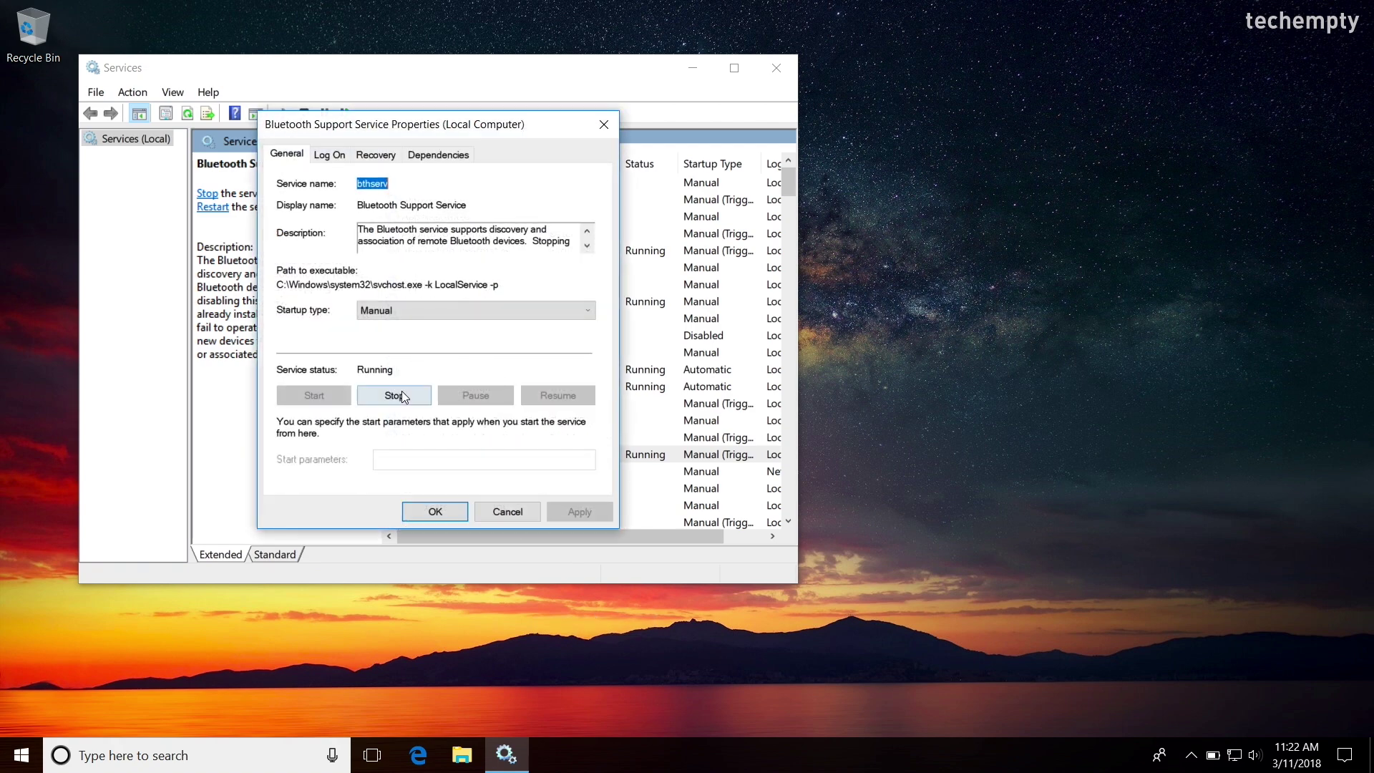
{"action": "left_click", "coordinate": [393, 396]}
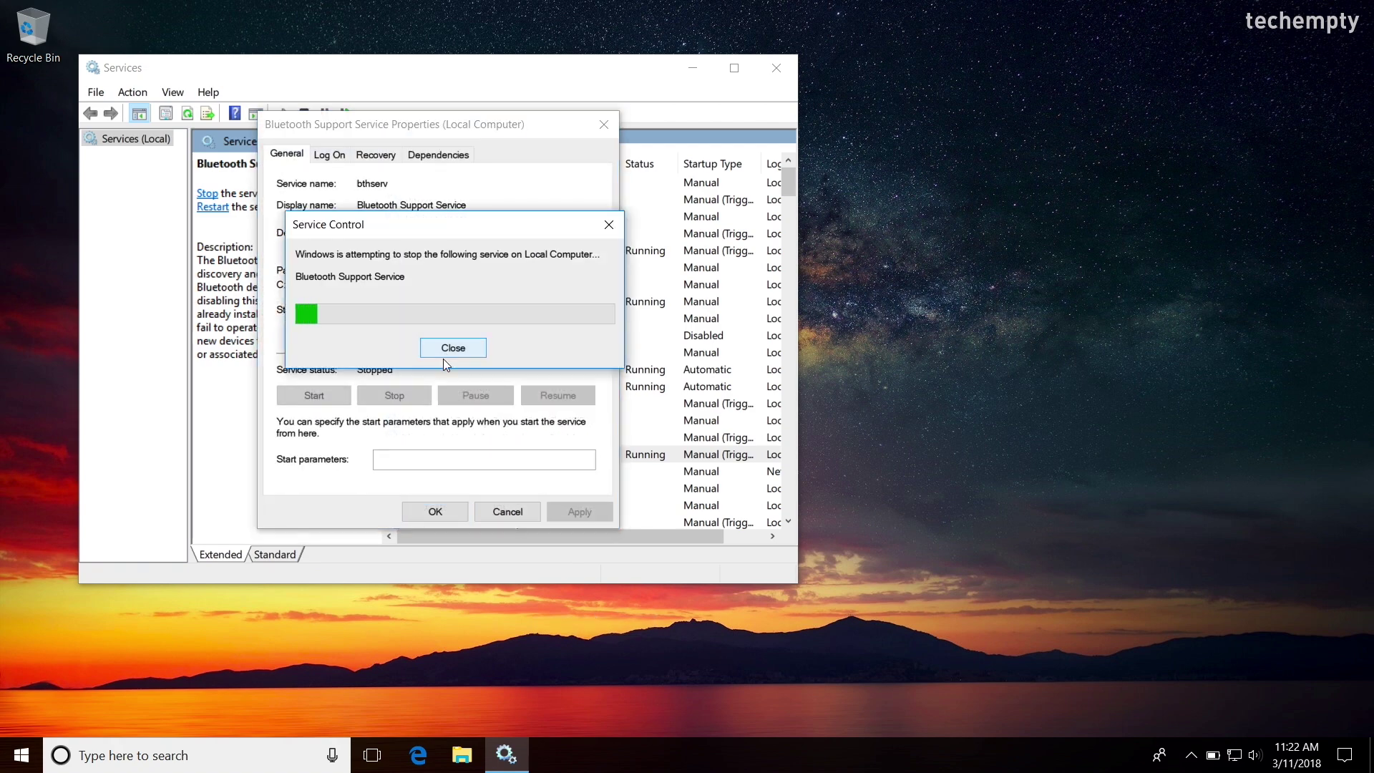
{"action": "left_click", "coordinate": [428, 322]}
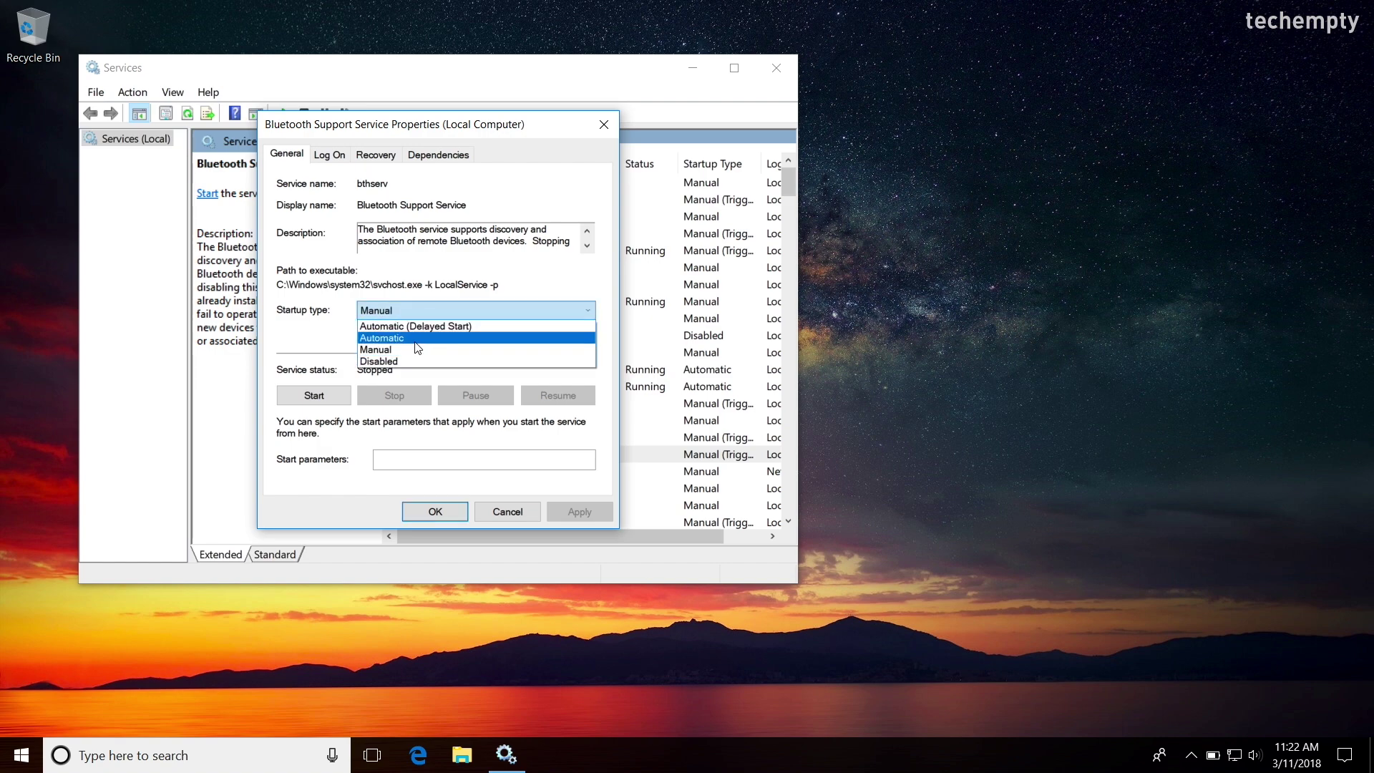
{"action": "left_click", "coordinate": [416, 340]}
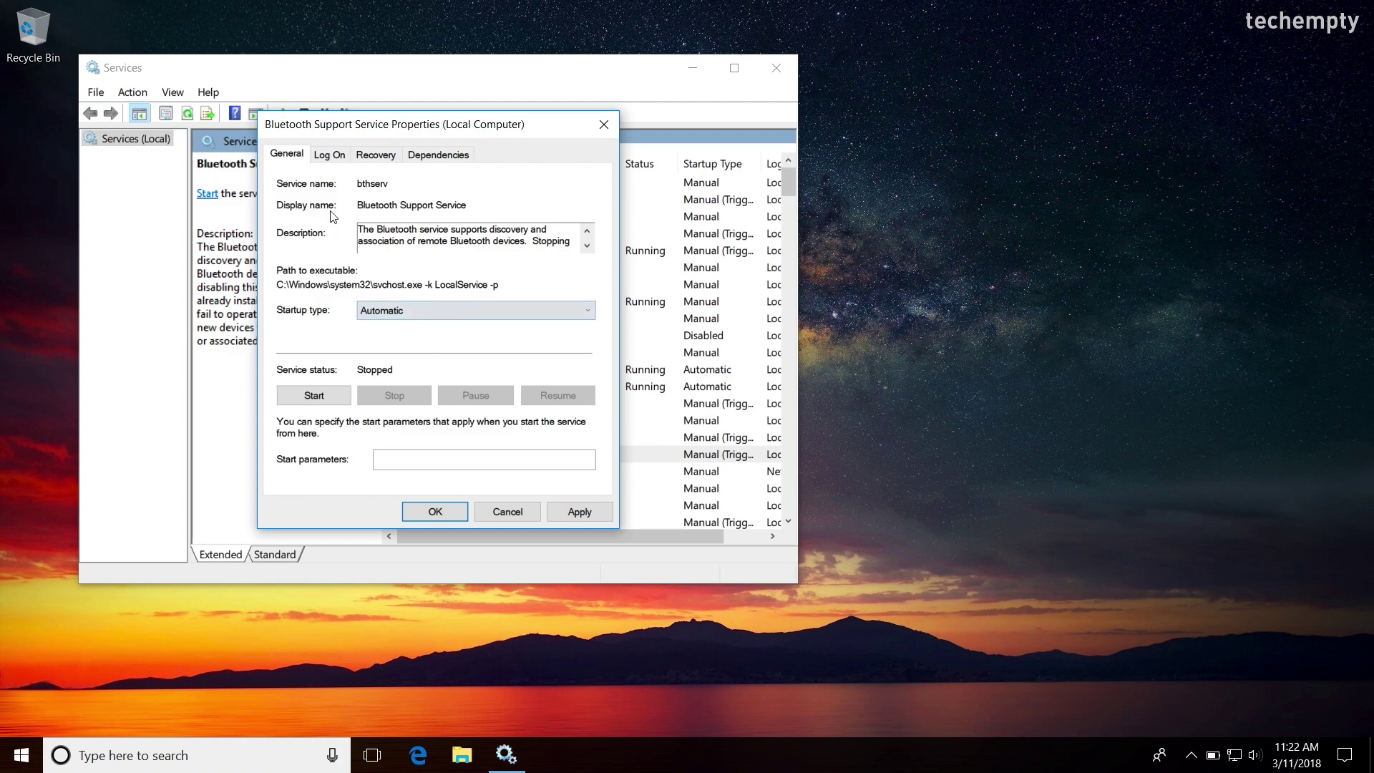
- Apply the Automatic setting, start the service again and confirm with OK
{"action": "left_click", "coordinate": [329, 157]}
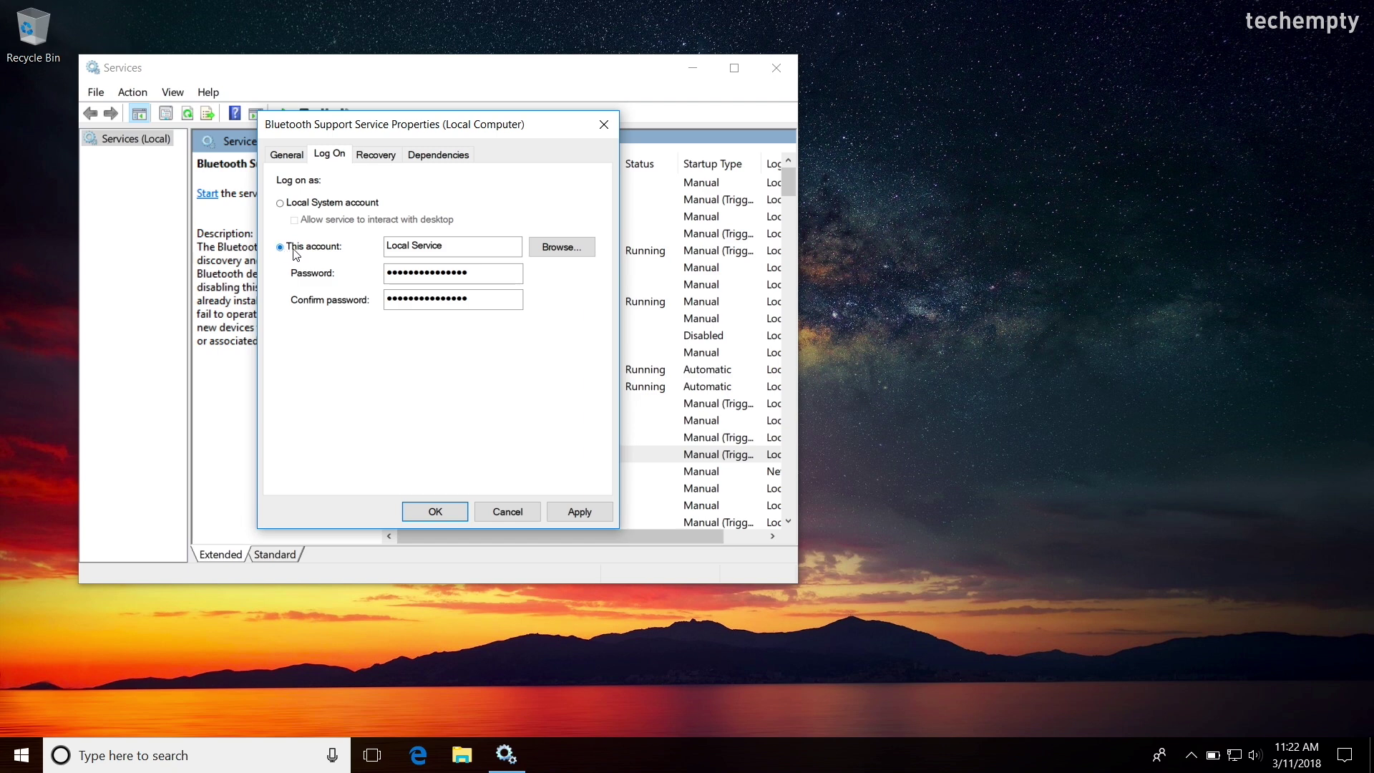
{"action": "left_click", "coordinate": [565, 510]}
{"action": "left_click", "coordinate": [304, 158]}
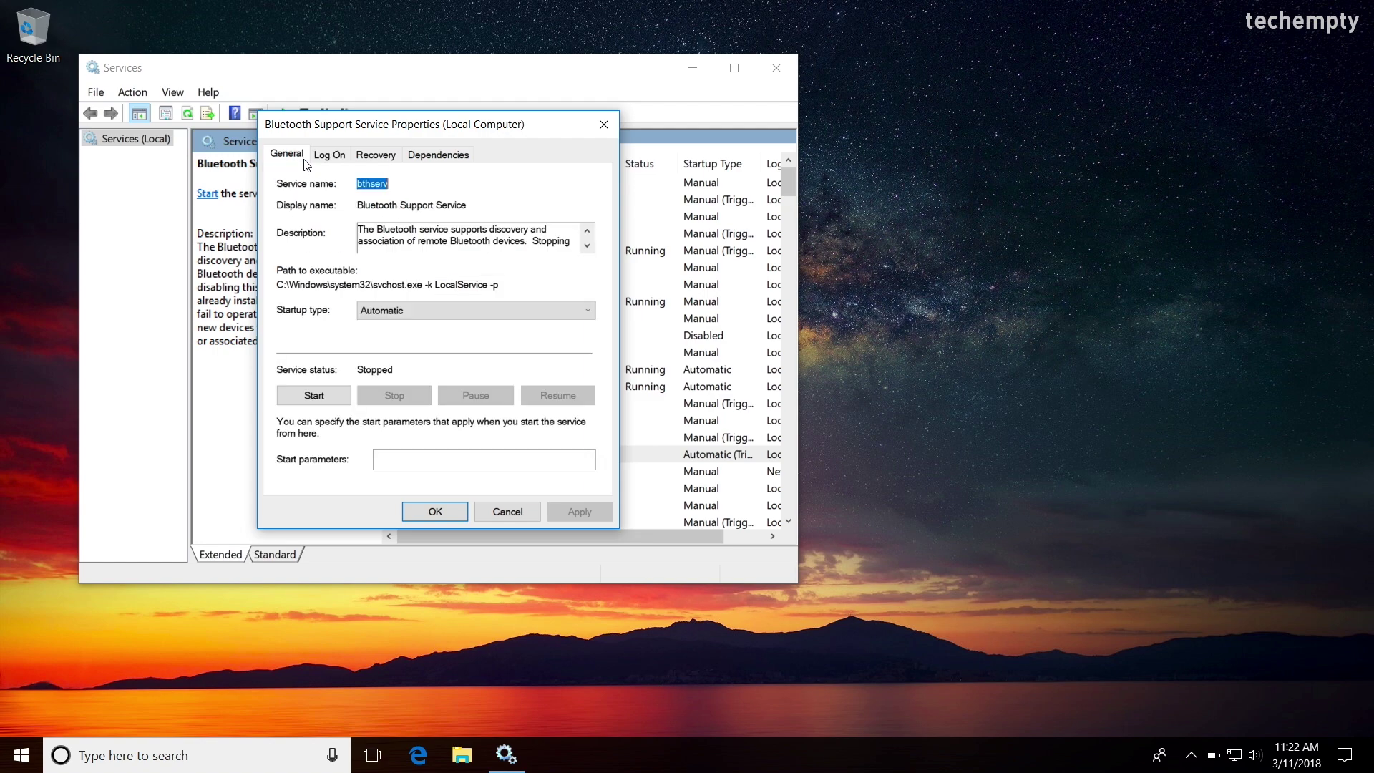
{"action": "left_click", "coordinate": [327, 398]}
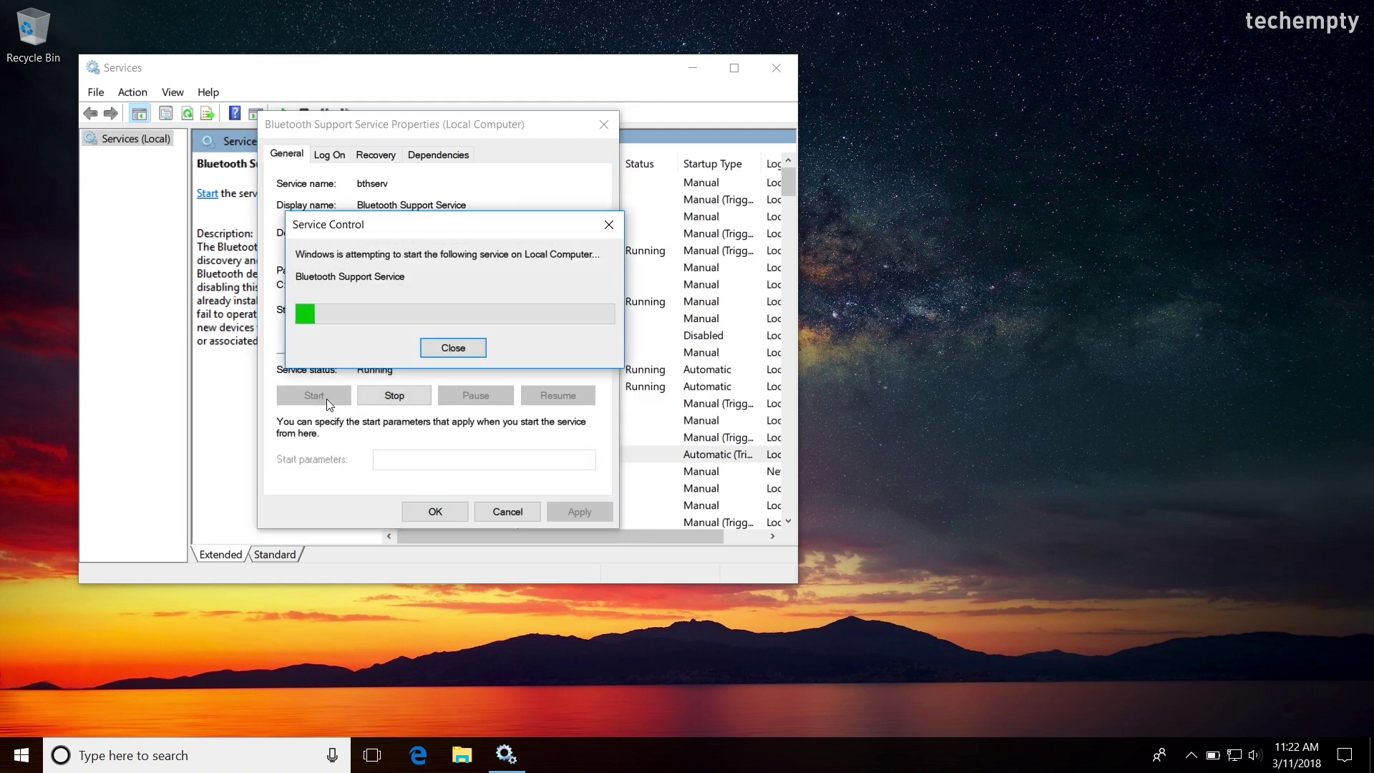
{"action": "left_click", "coordinate": [462, 513]}
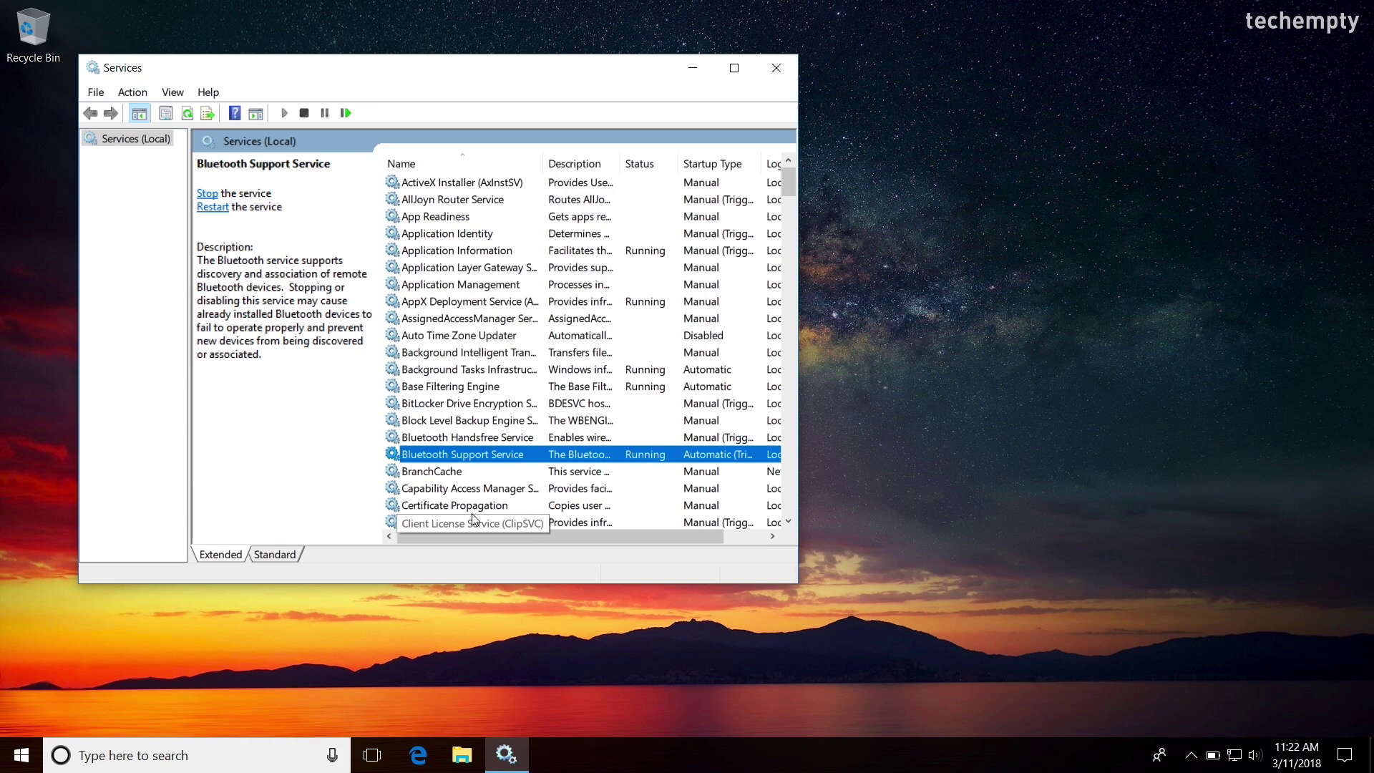
- Close the Services window and bring up the Win+X system tools menu
{"action": "left_click", "coordinate": [774, 68]}
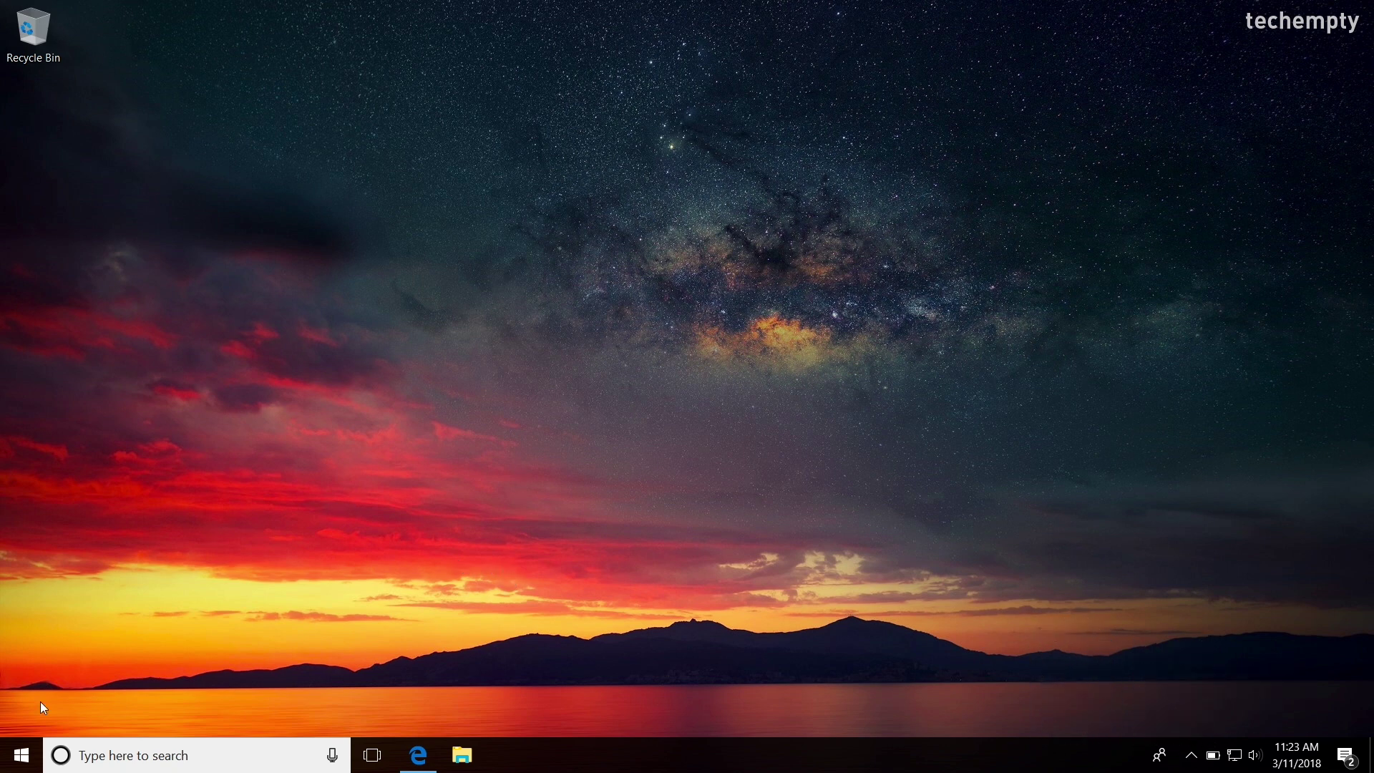
{"action": "right_click", "coordinate": [6, 758]}
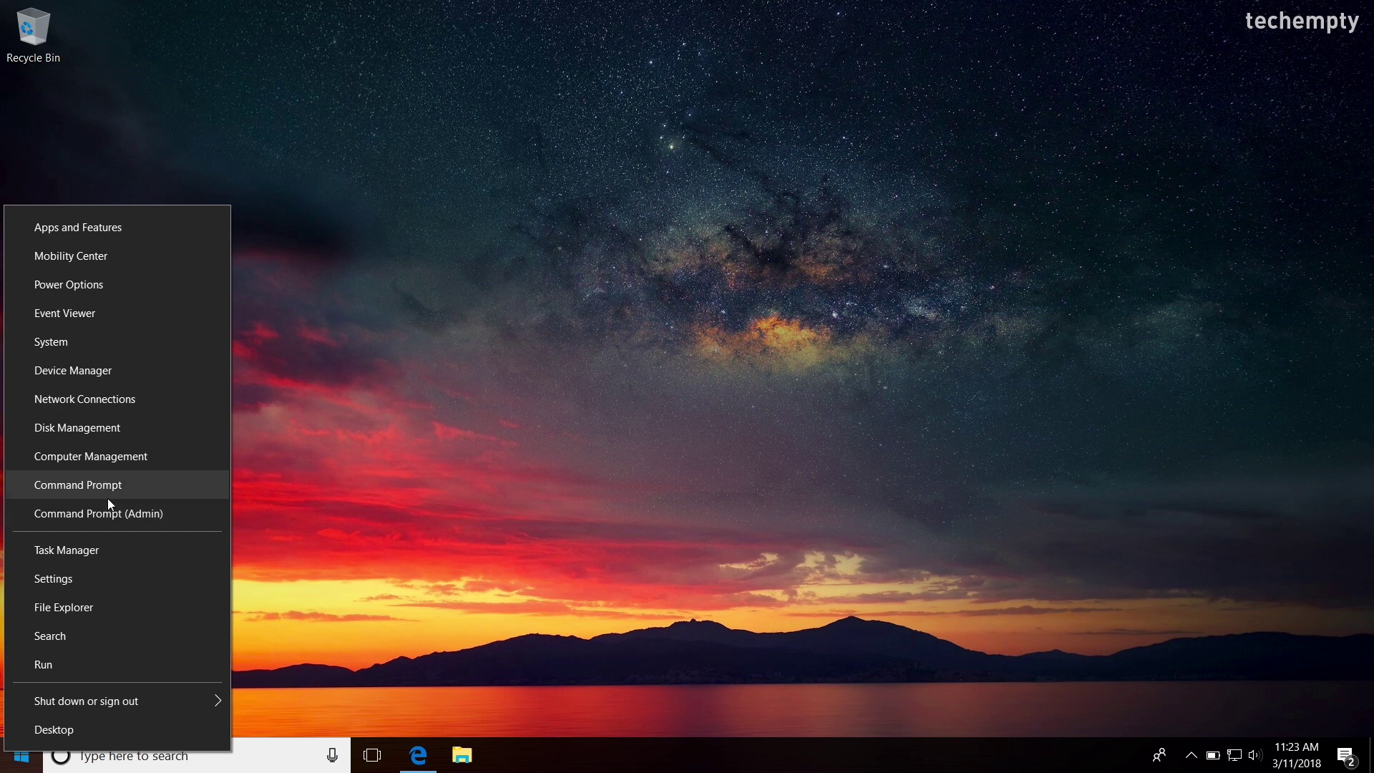
- Search Windows for 'device manager' and open Device Manager from the results
{"action": "left_click", "coordinate": [126, 374]}
{"action": "left_click", "coordinate": [149, 755]}
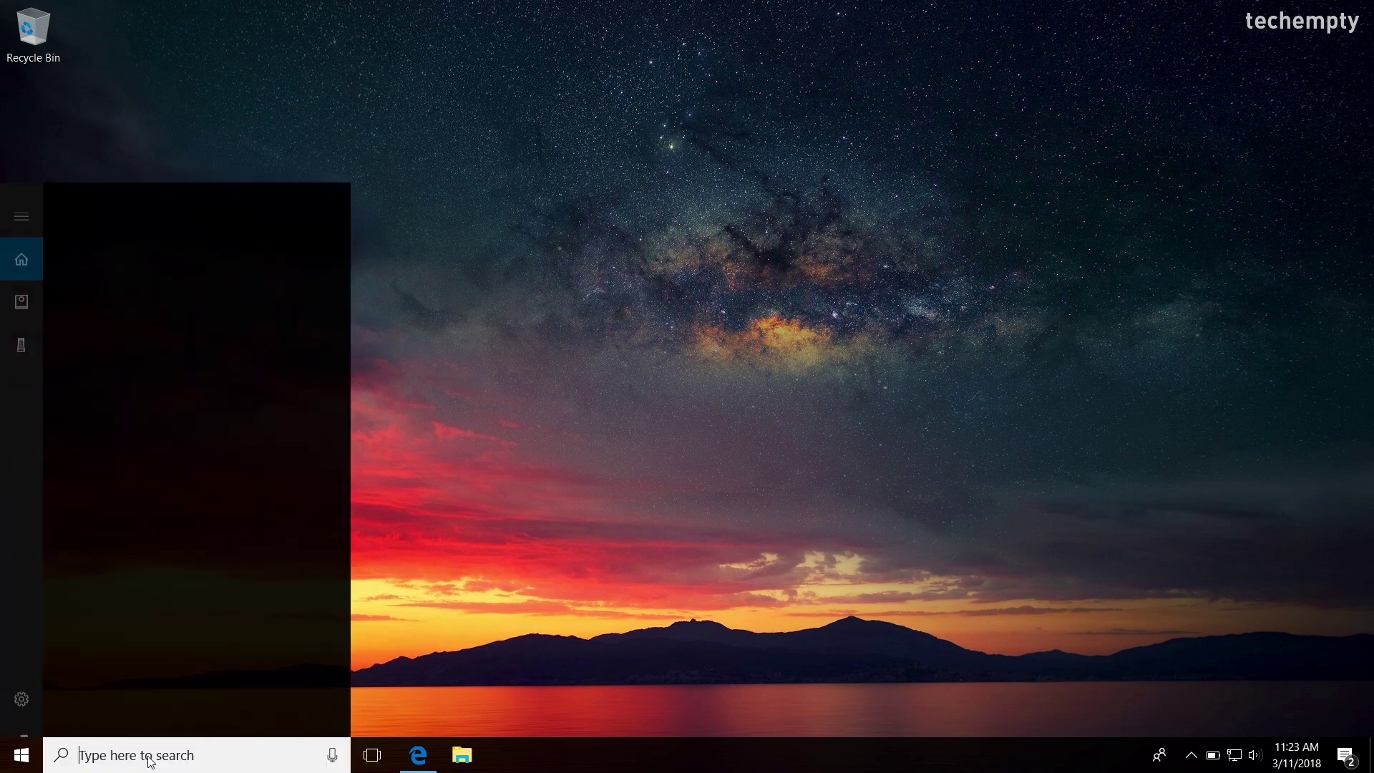
{"action": "type", "text": "device ma"}
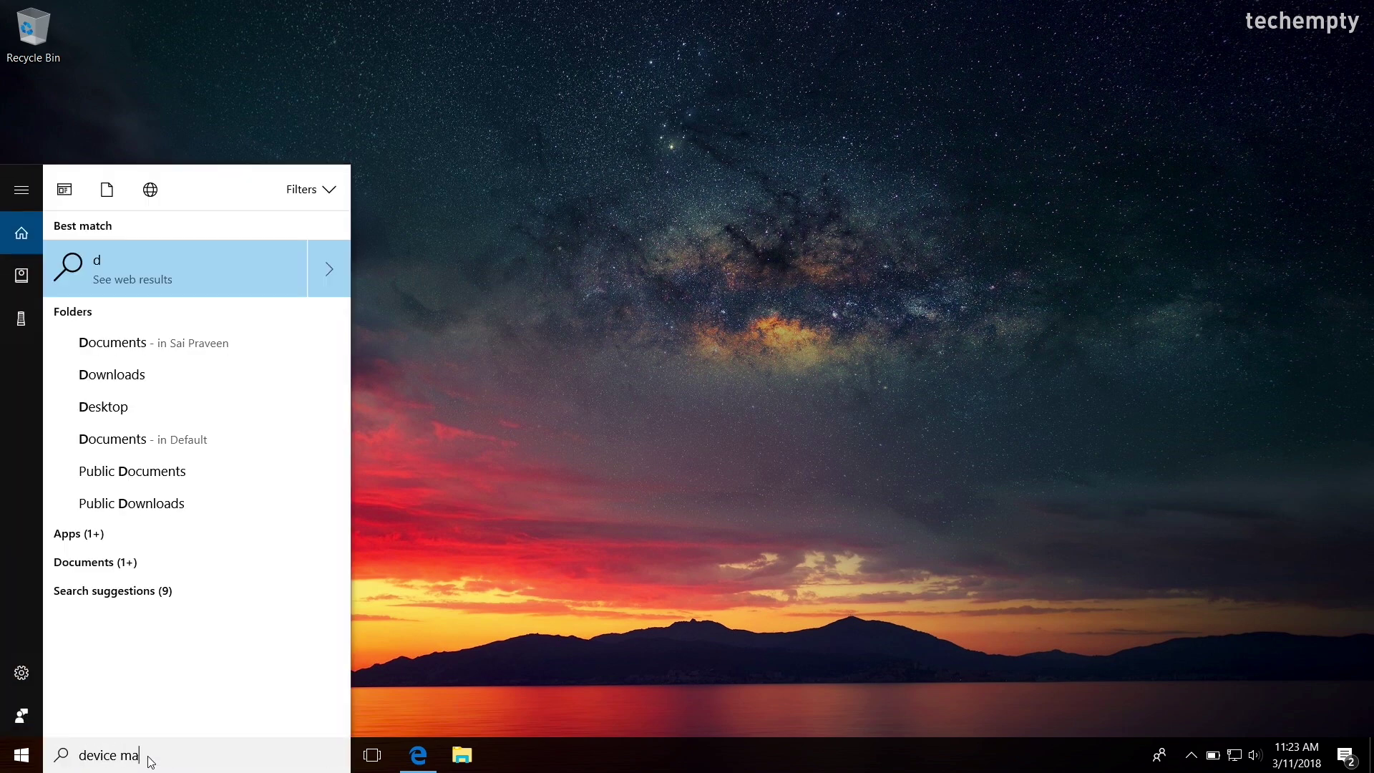
{"action": "type", "text": "na"}
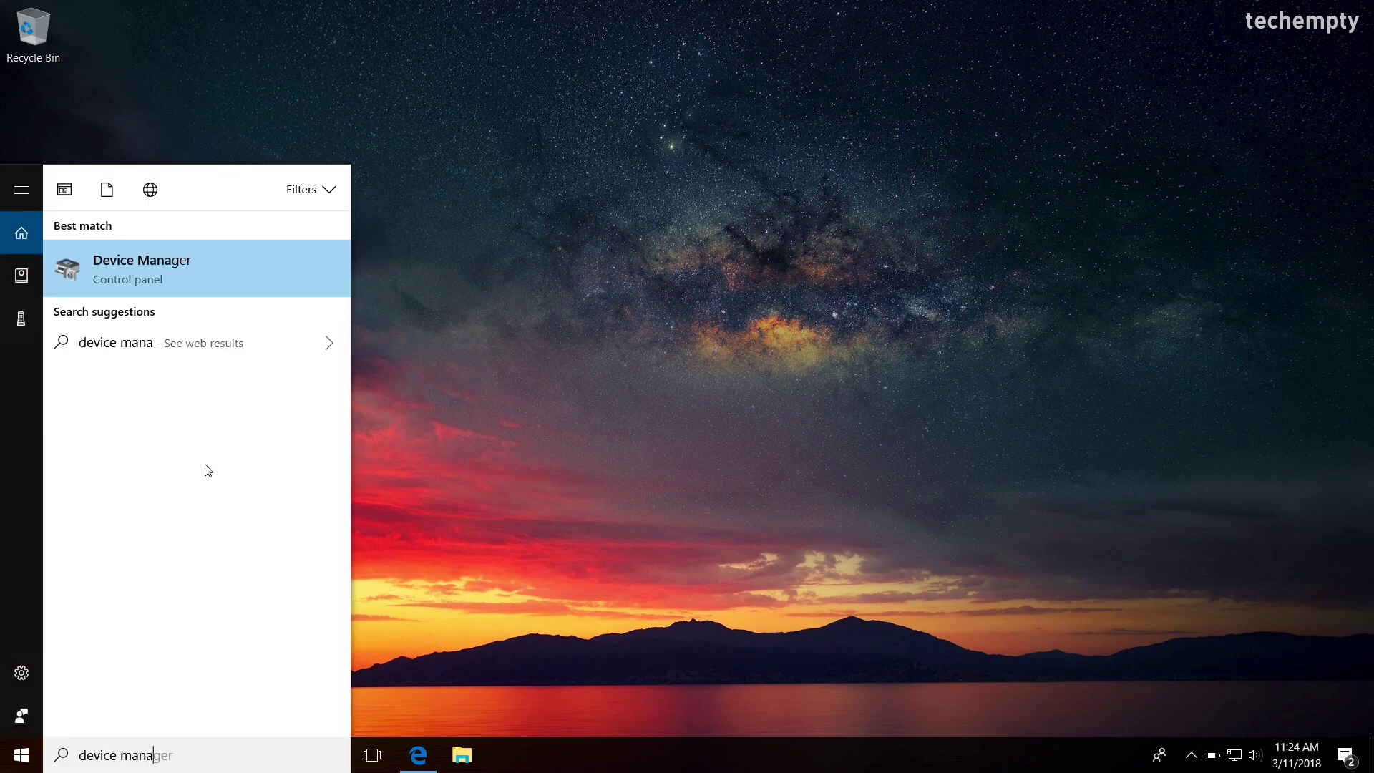
{"action": "left_click", "coordinate": [247, 290]}
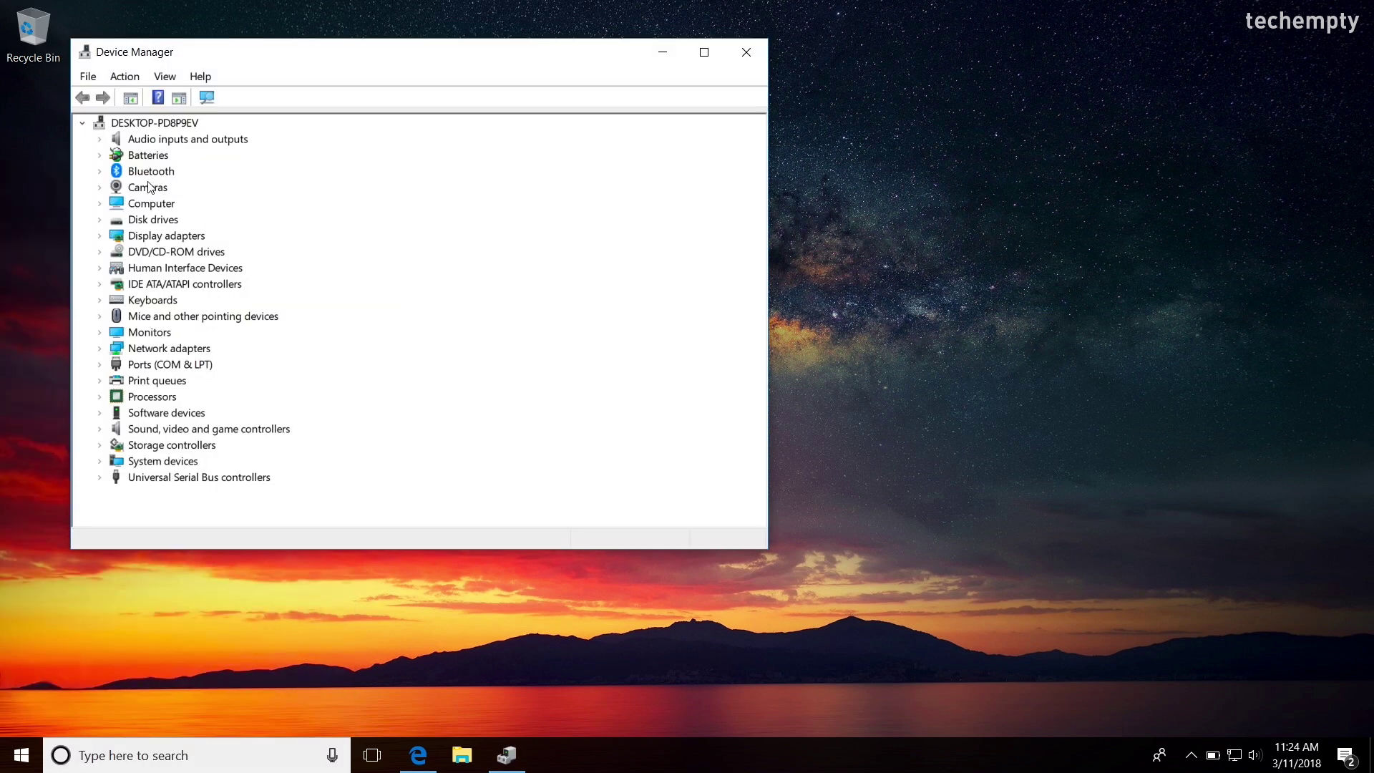
- Expand the Bluetooth category and open the Generic Bluetooth Adapter's properties
{"action": "left_click", "coordinate": [147, 172]}
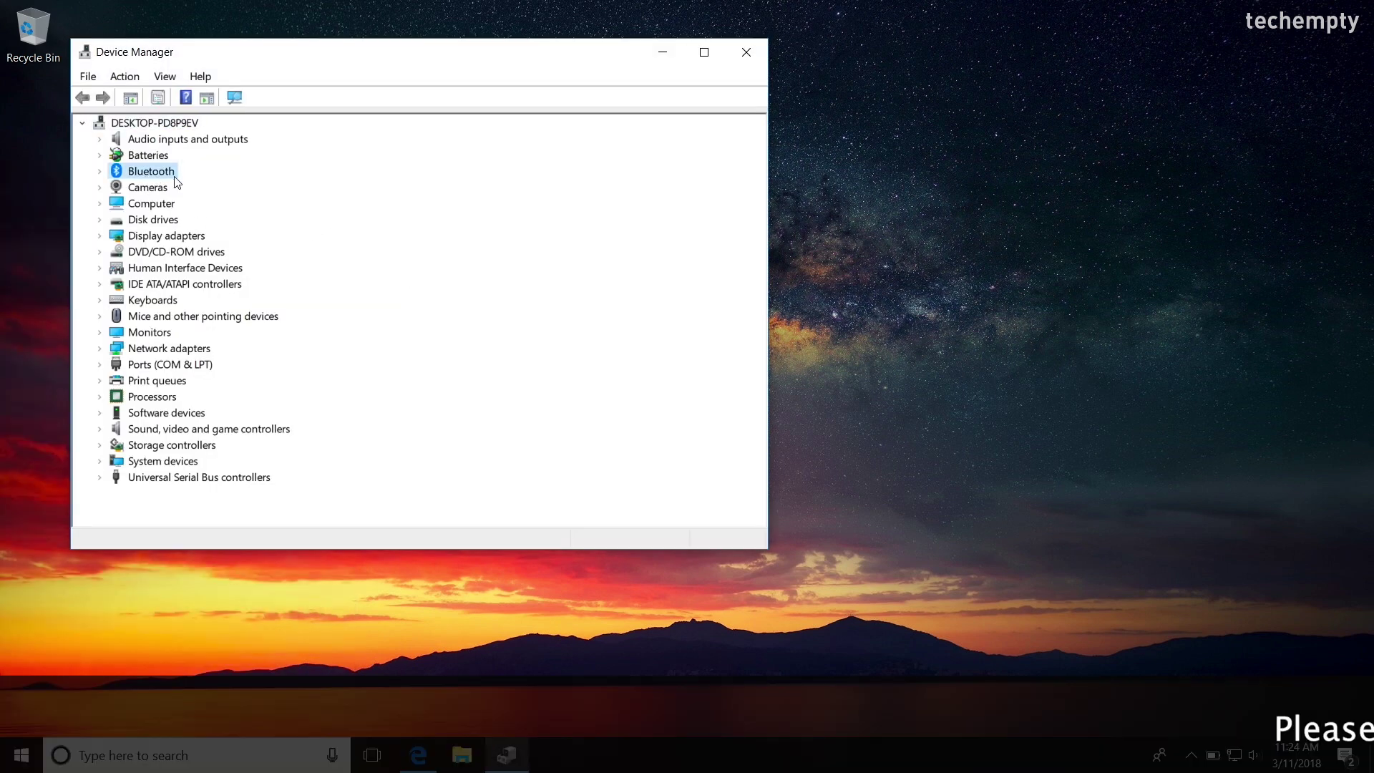
{"action": "left_click", "coordinate": [99, 172]}
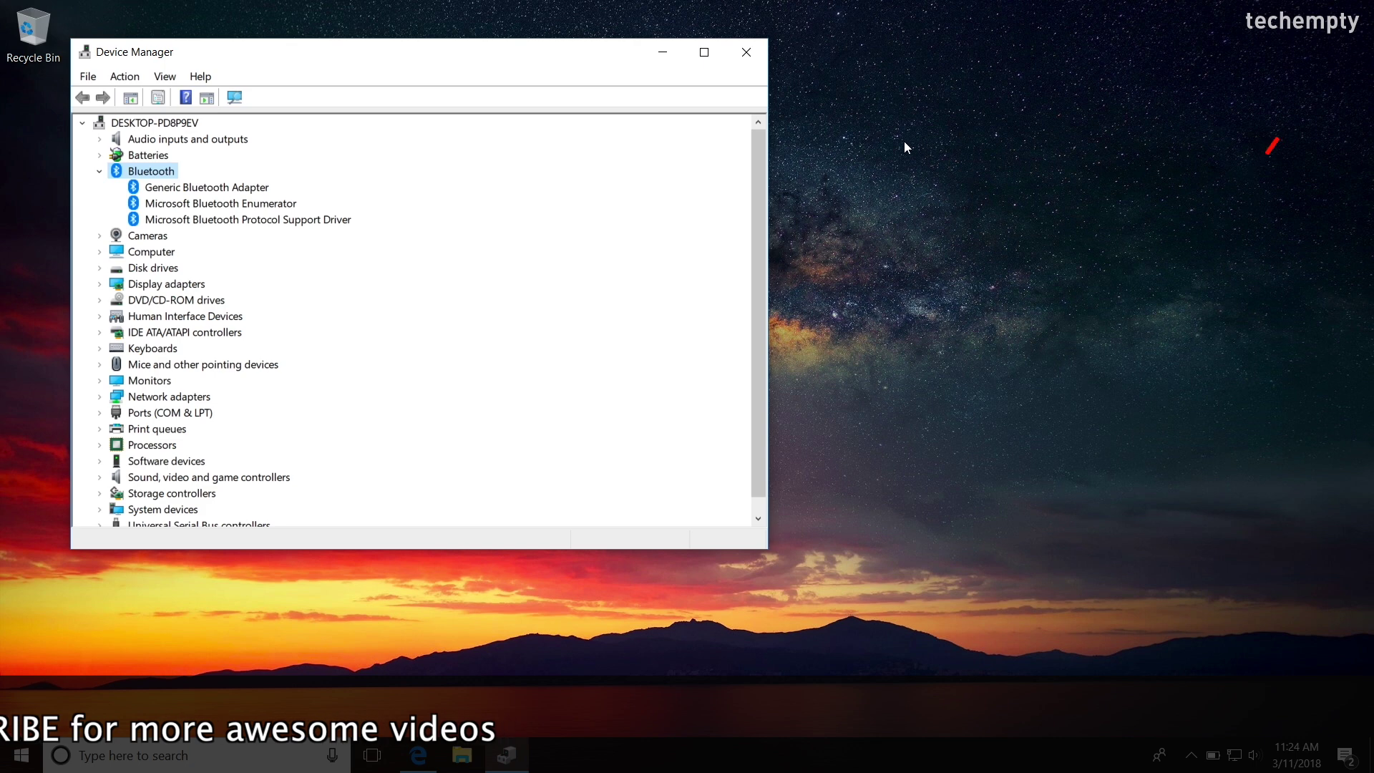
{"action": "left_click", "coordinate": [260, 191]}
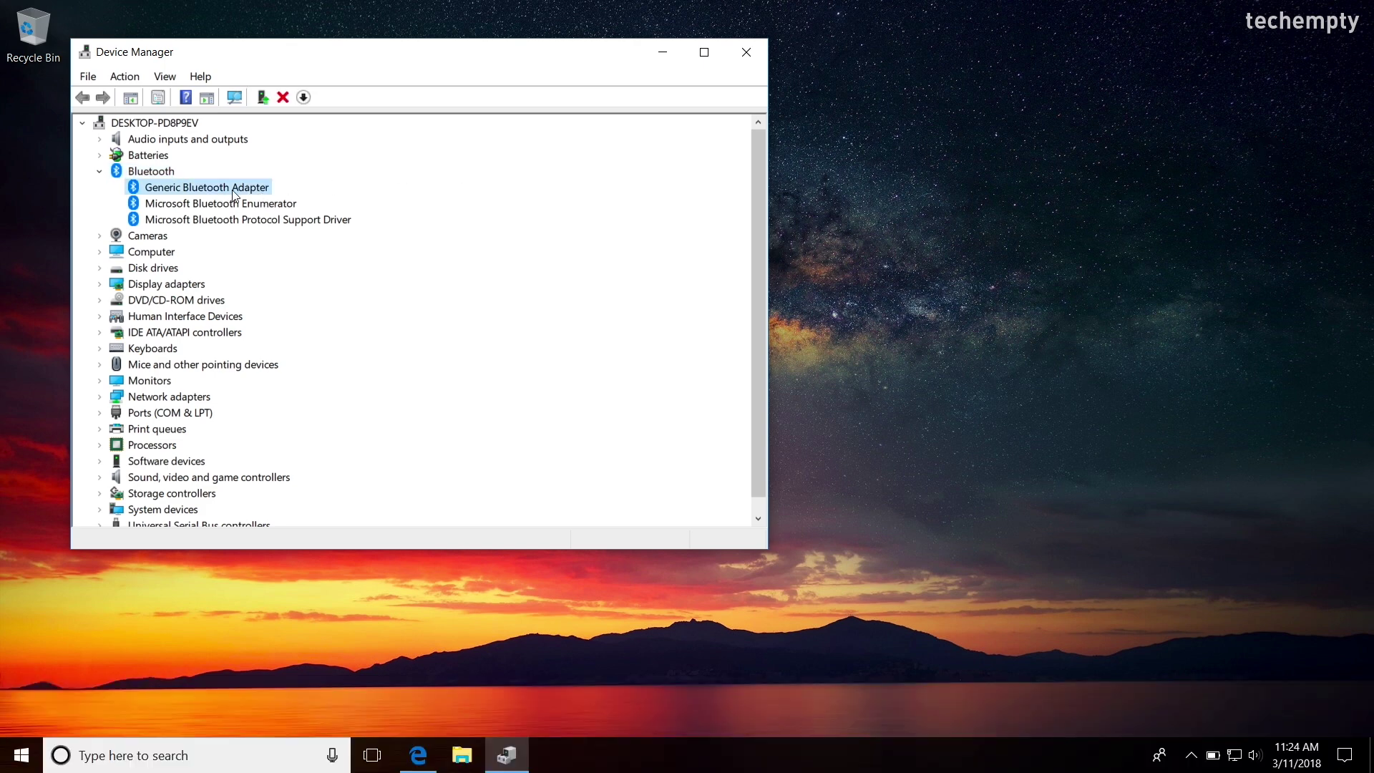
{"action": "right_click", "coordinate": [233, 193]}
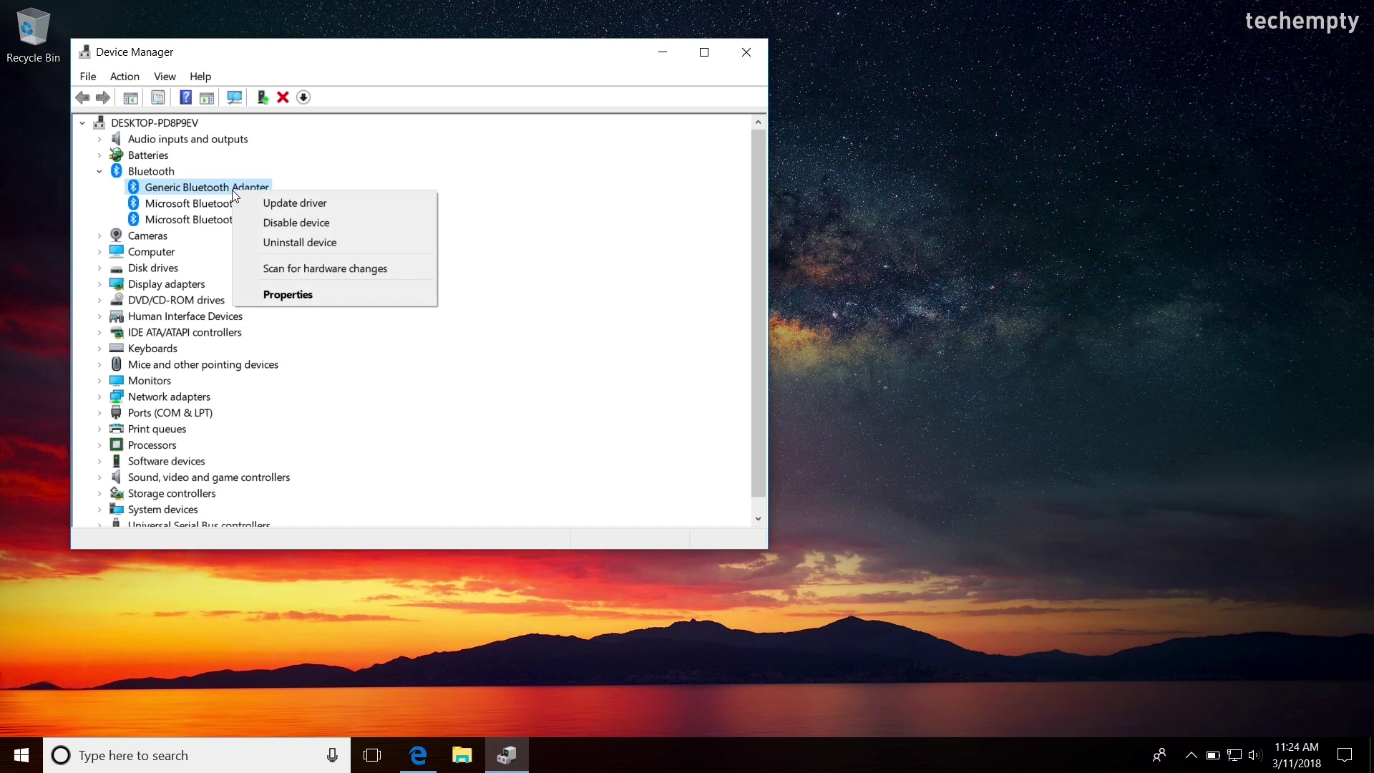
{"action": "left_click", "coordinate": [338, 293]}
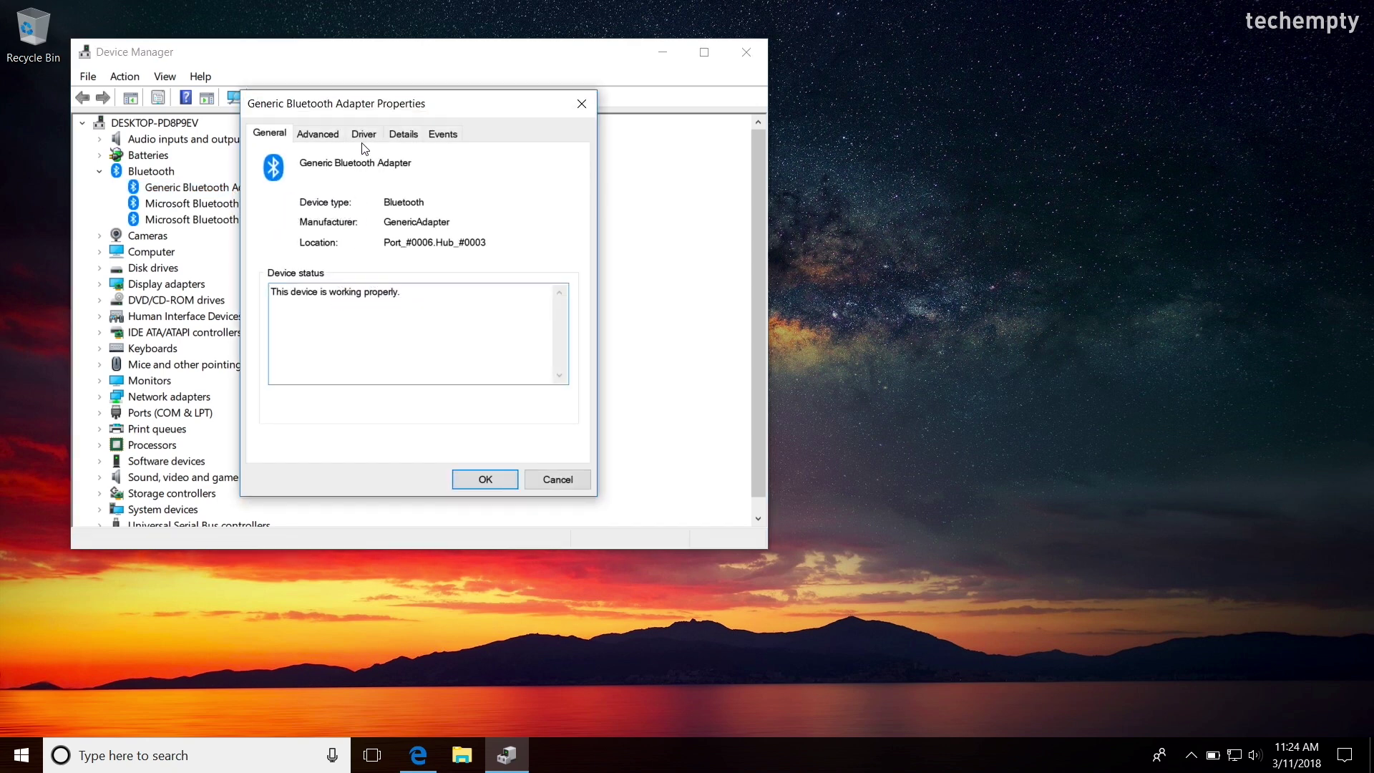
- Show the adapter's Hardware Ids on the Details tab and bring up copy options for the first ID
{"action": "left_click", "coordinate": [392, 136]}
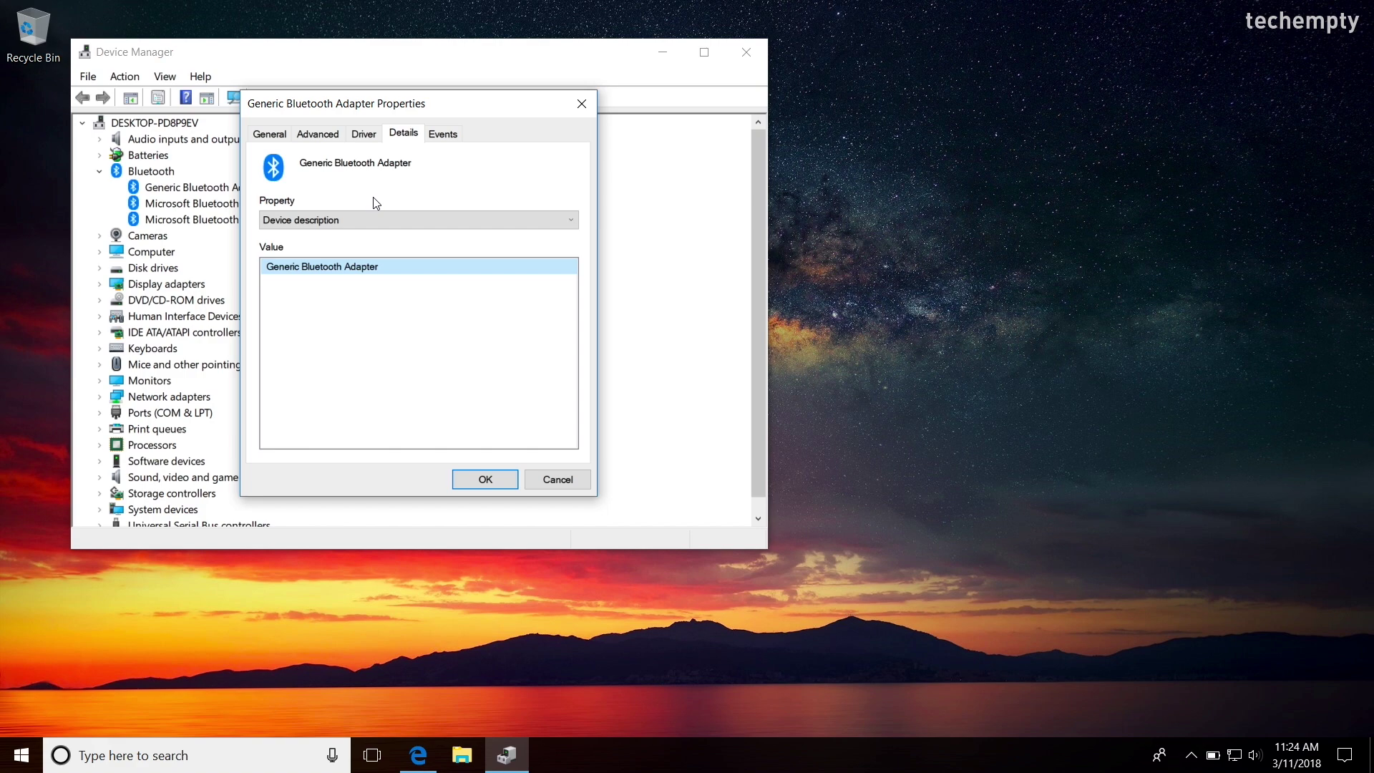
{"action": "left_click", "coordinate": [399, 225]}
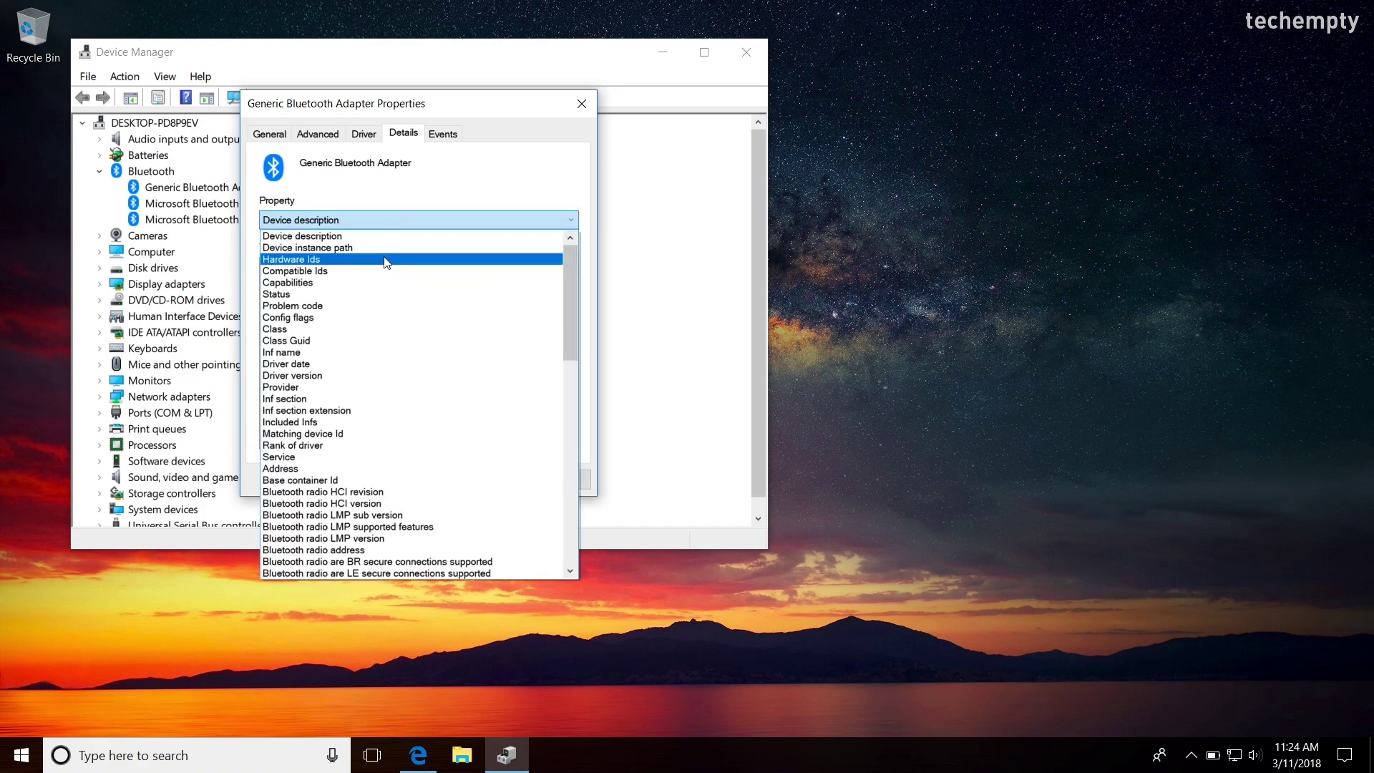
{"action": "left_click", "coordinate": [385, 261]}
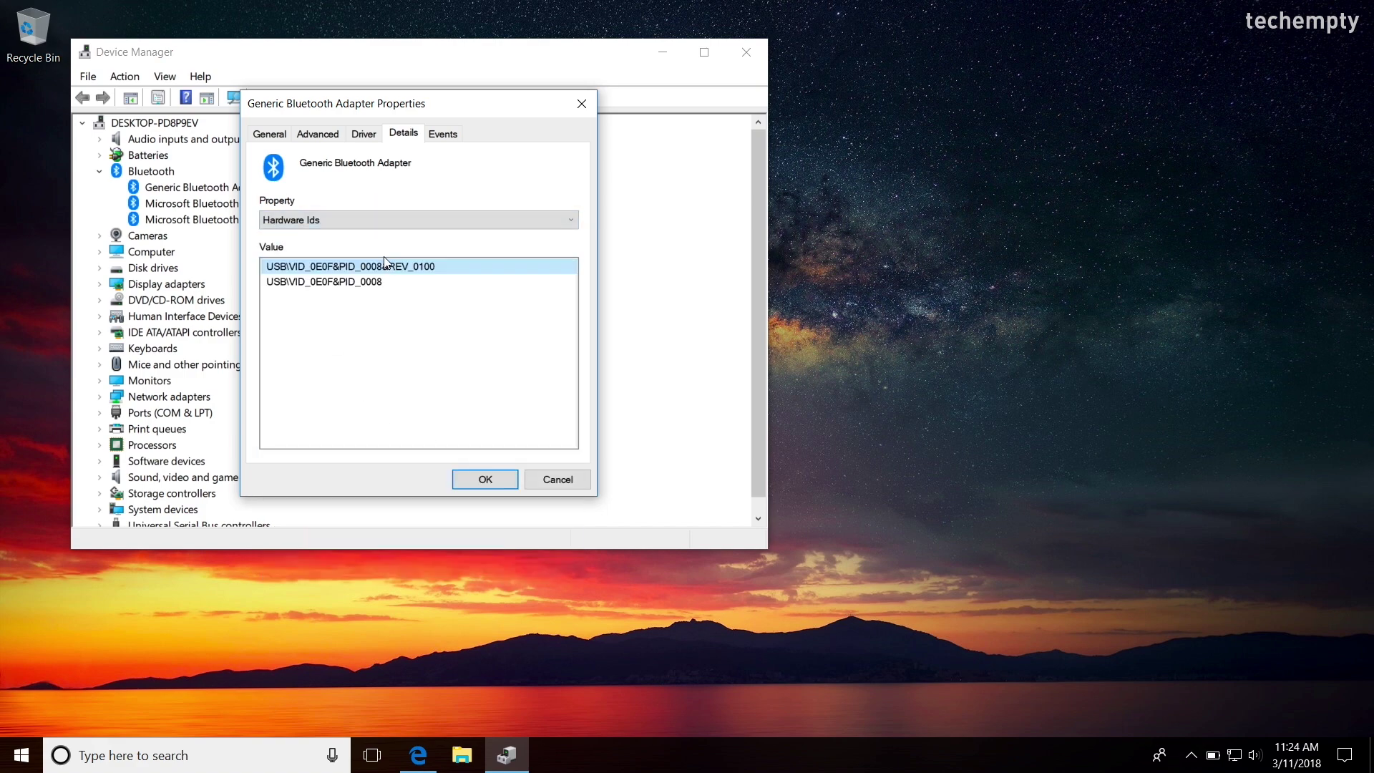
{"action": "right_click", "coordinate": [418, 274]}
- Copy the first hardware ID and run a Google search for it
{"action": "left_click", "coordinate": [427, 275]}
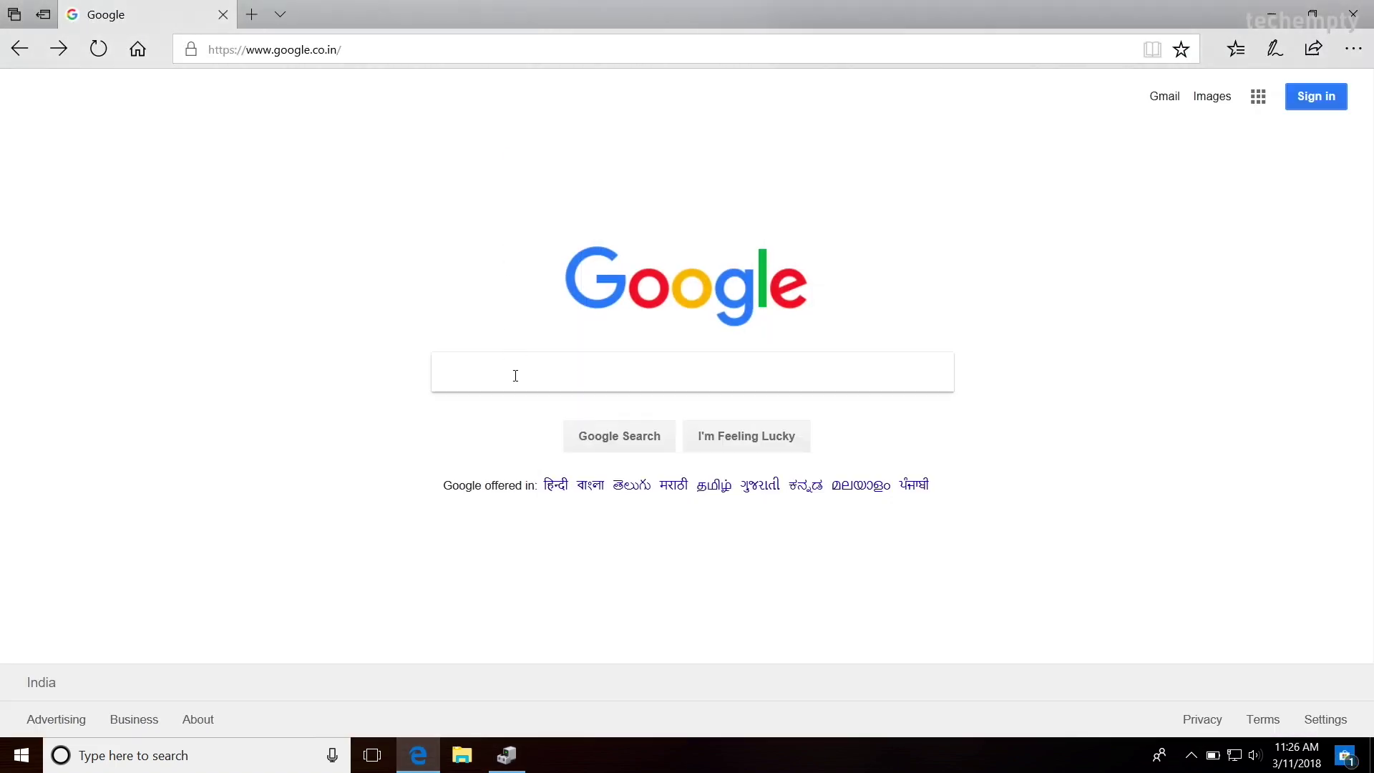
{"action": "left_click", "coordinate": [515, 376]}
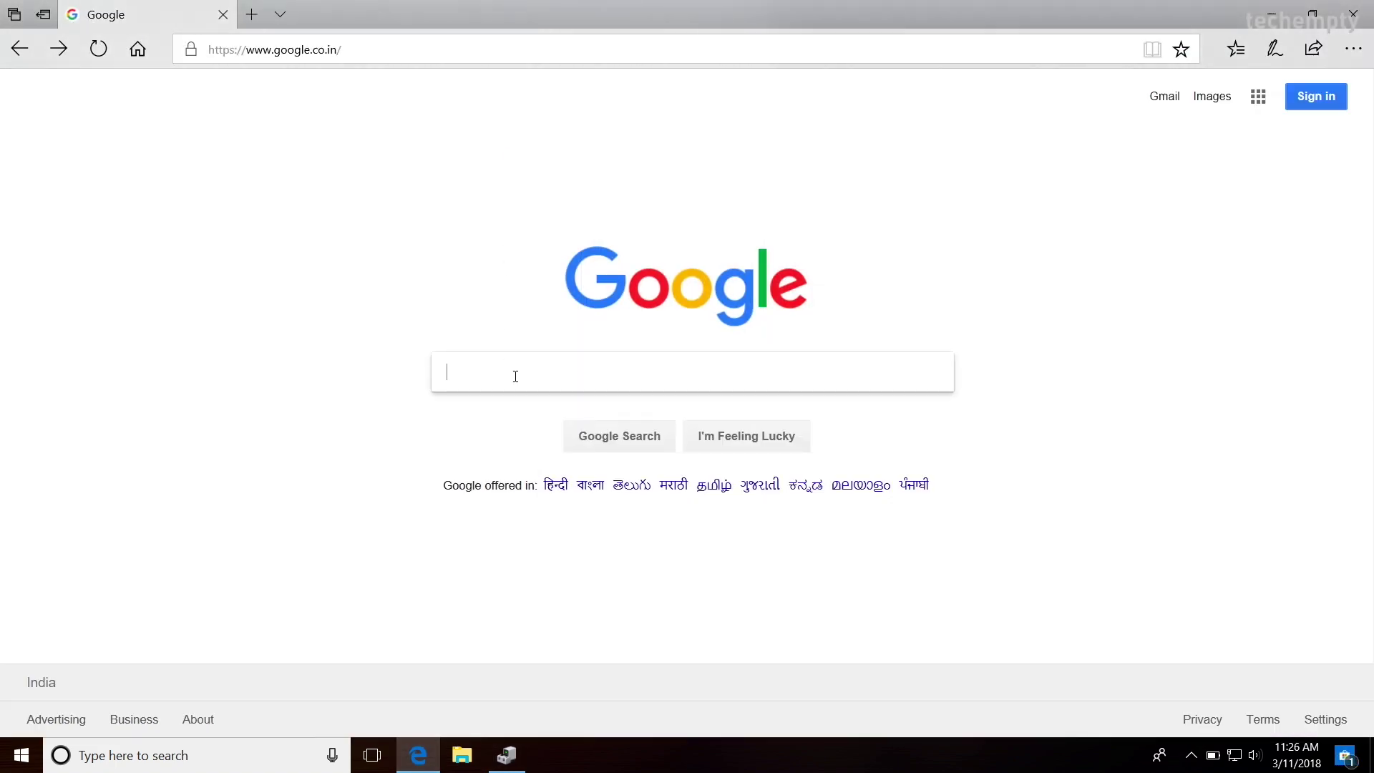
{"action": "key", "text": "ctrl+v"}
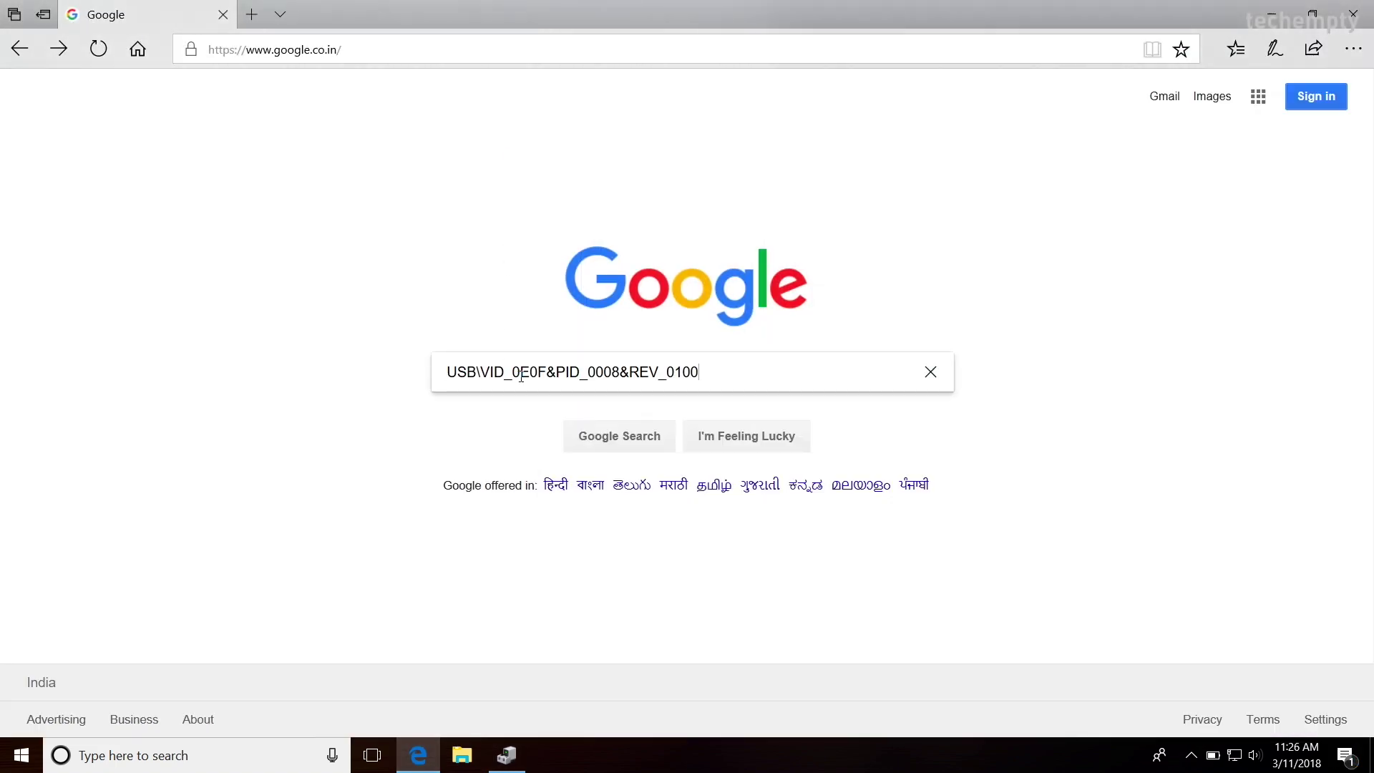
{"action": "left_click", "coordinate": [583, 438]}
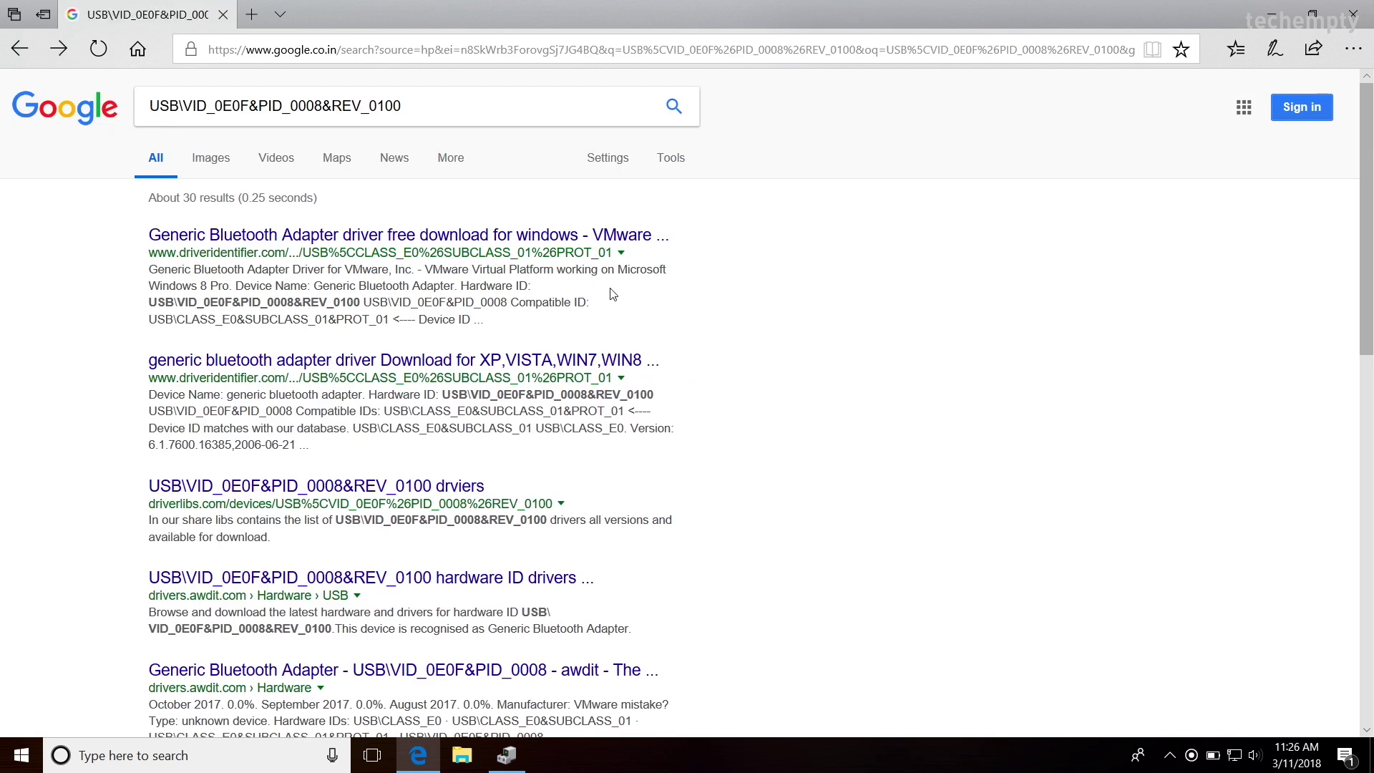
- Close the browser, the adapter properties and Device Manager to return to the desktop
{"action": "left_click", "coordinate": [1353, 12]}
{"action": "left_click", "coordinate": [531, 483]}
{"action": "left_click", "coordinate": [746, 52]}
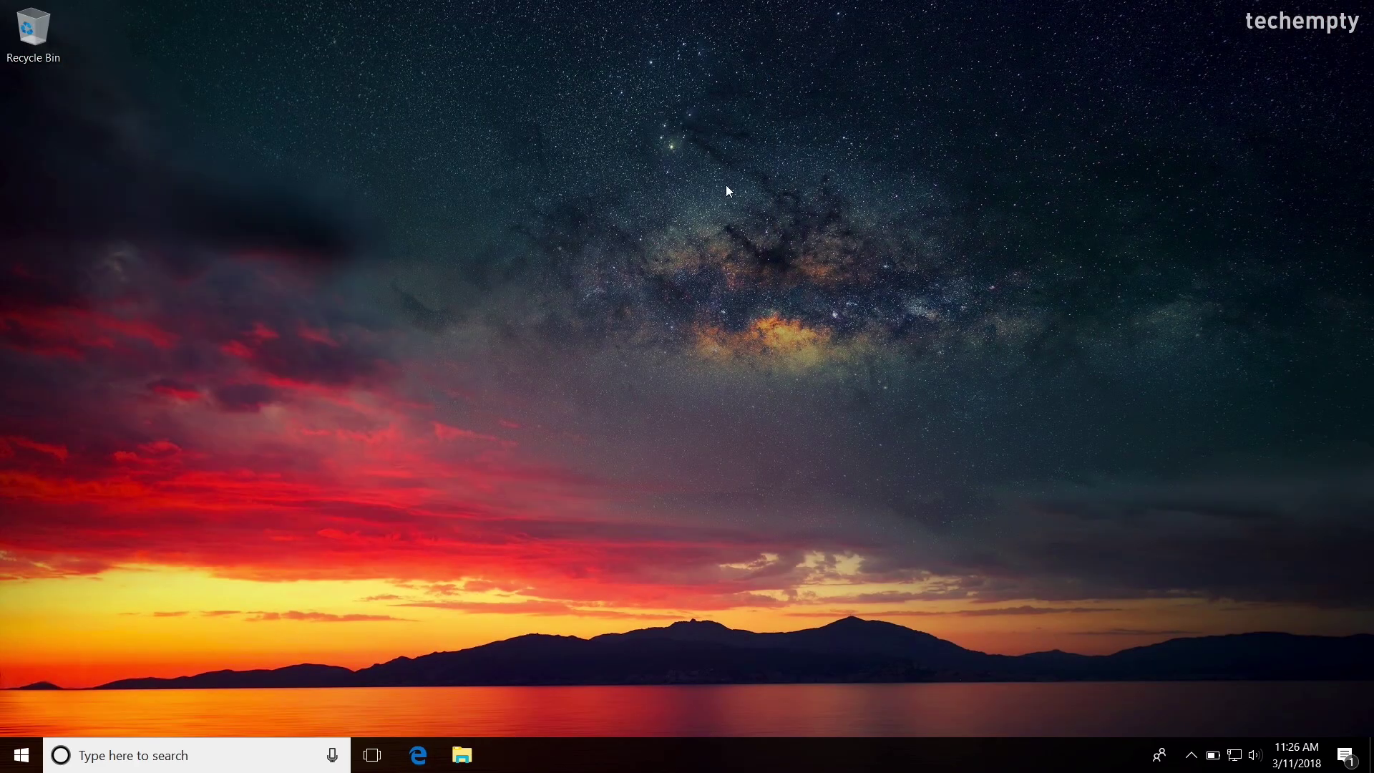
- Launch regedit from the Run dialog, bringing up its permission prompt
{"action": "right_click", "coordinate": [21, 754]}
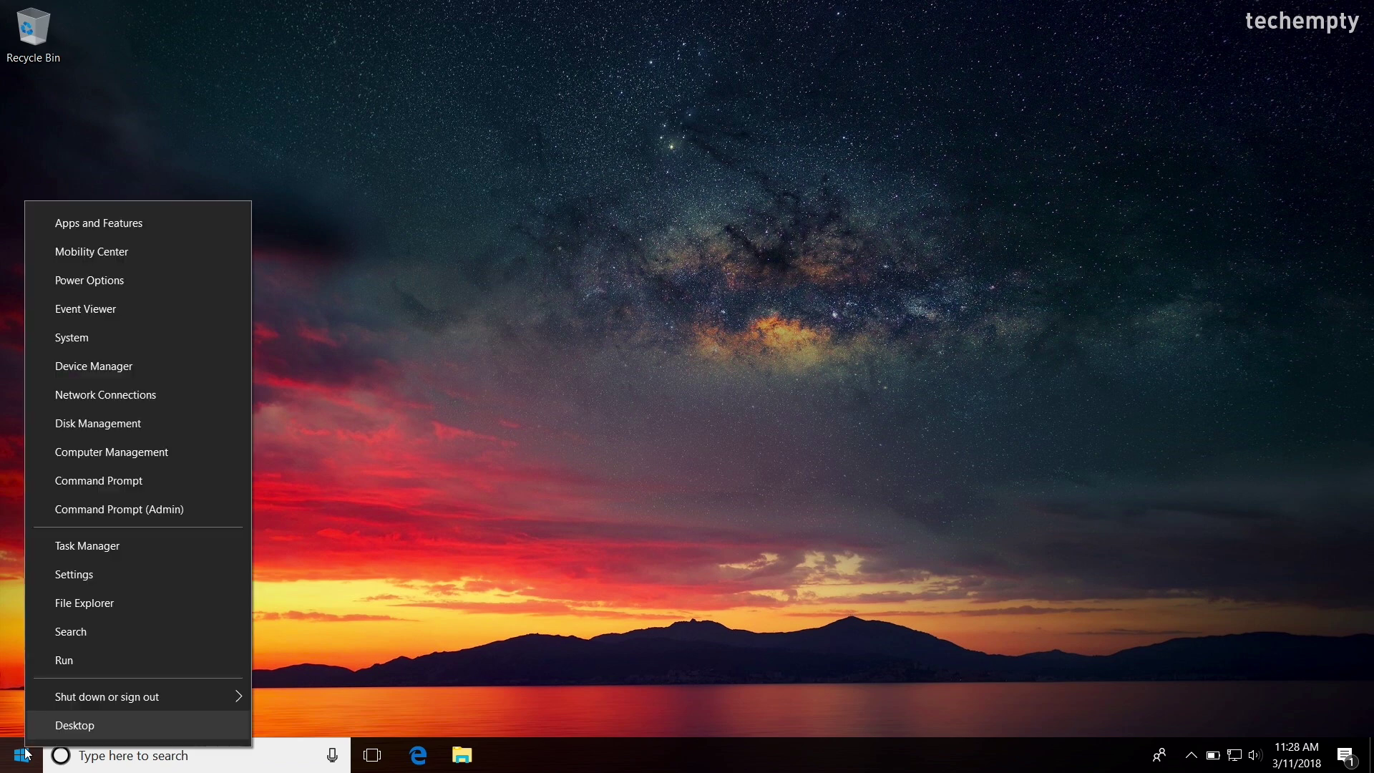
{"action": "left_click", "coordinate": [118, 660]}
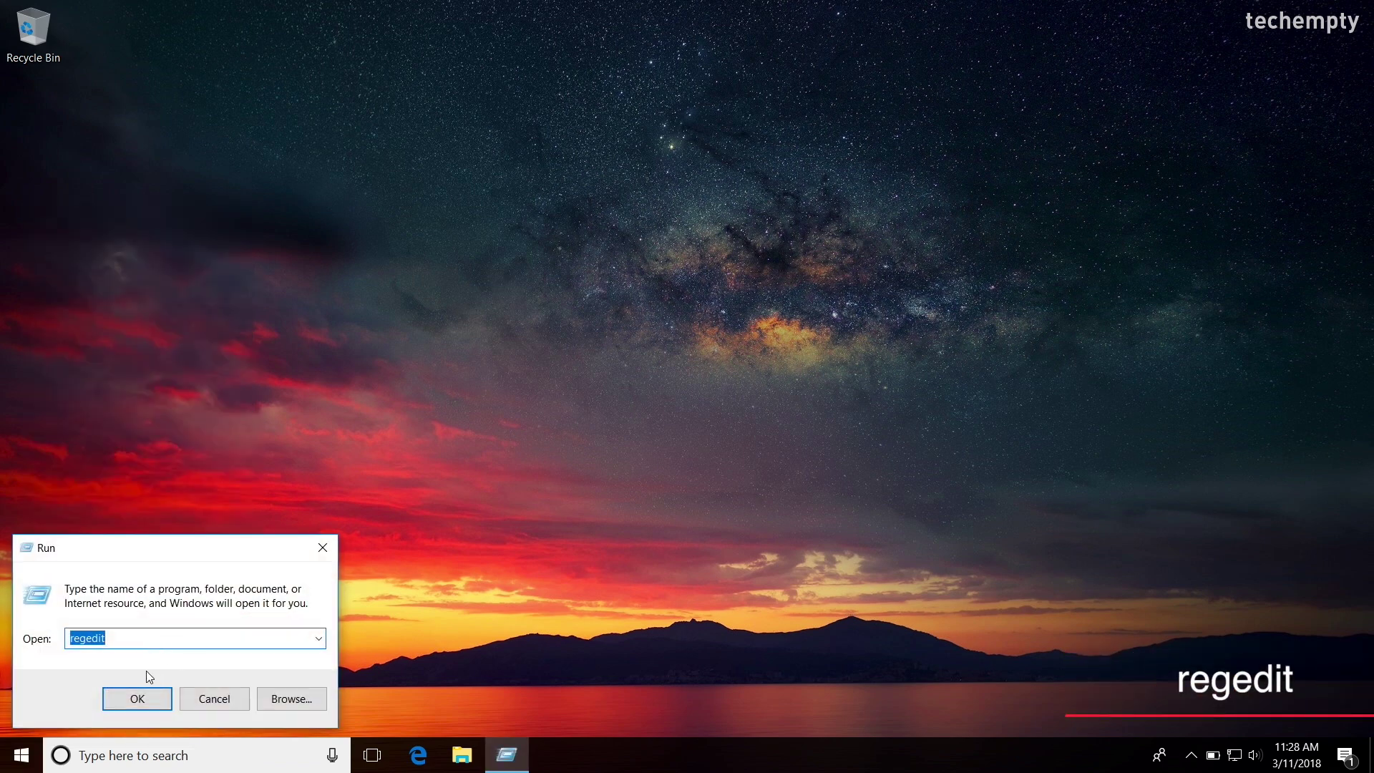
{"action": "left_click", "coordinate": [96, 643]}
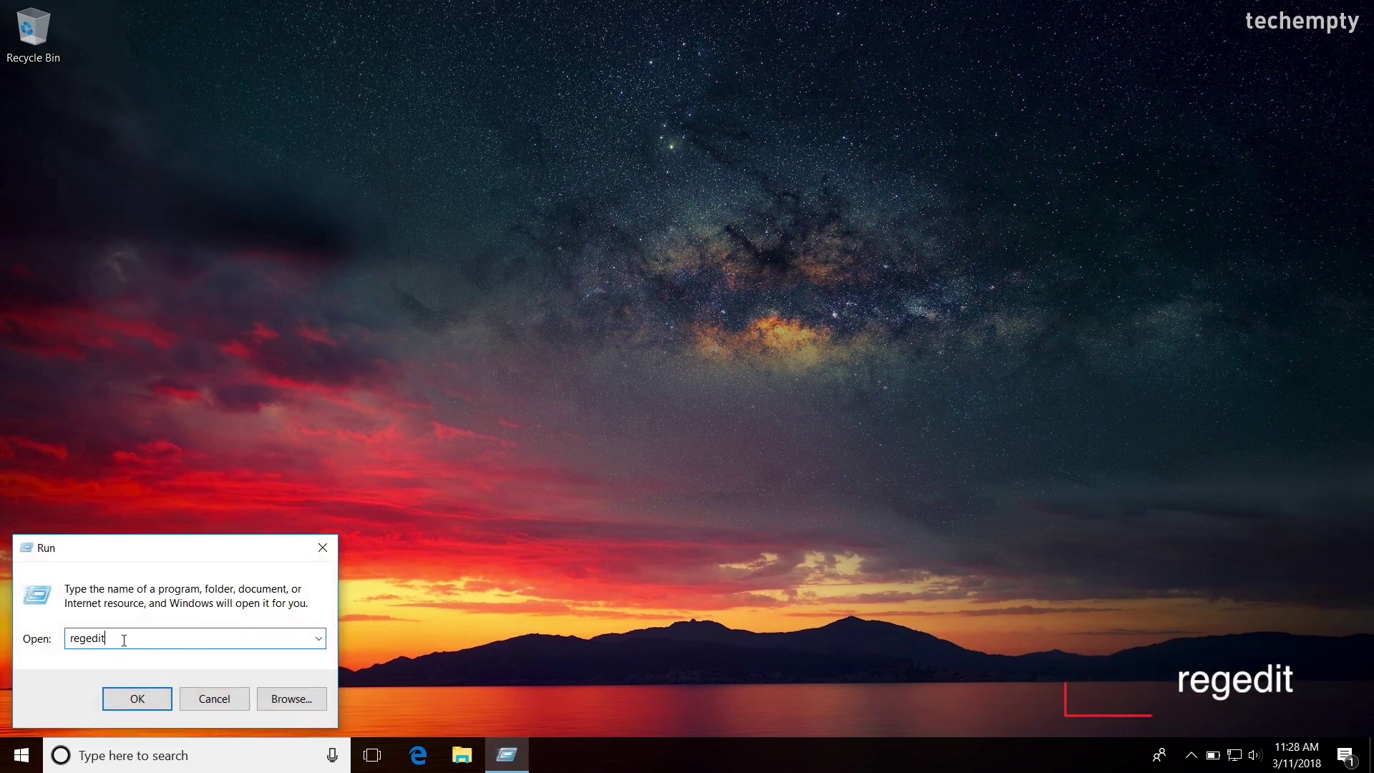
{"action": "left_click", "coordinate": [128, 694]}
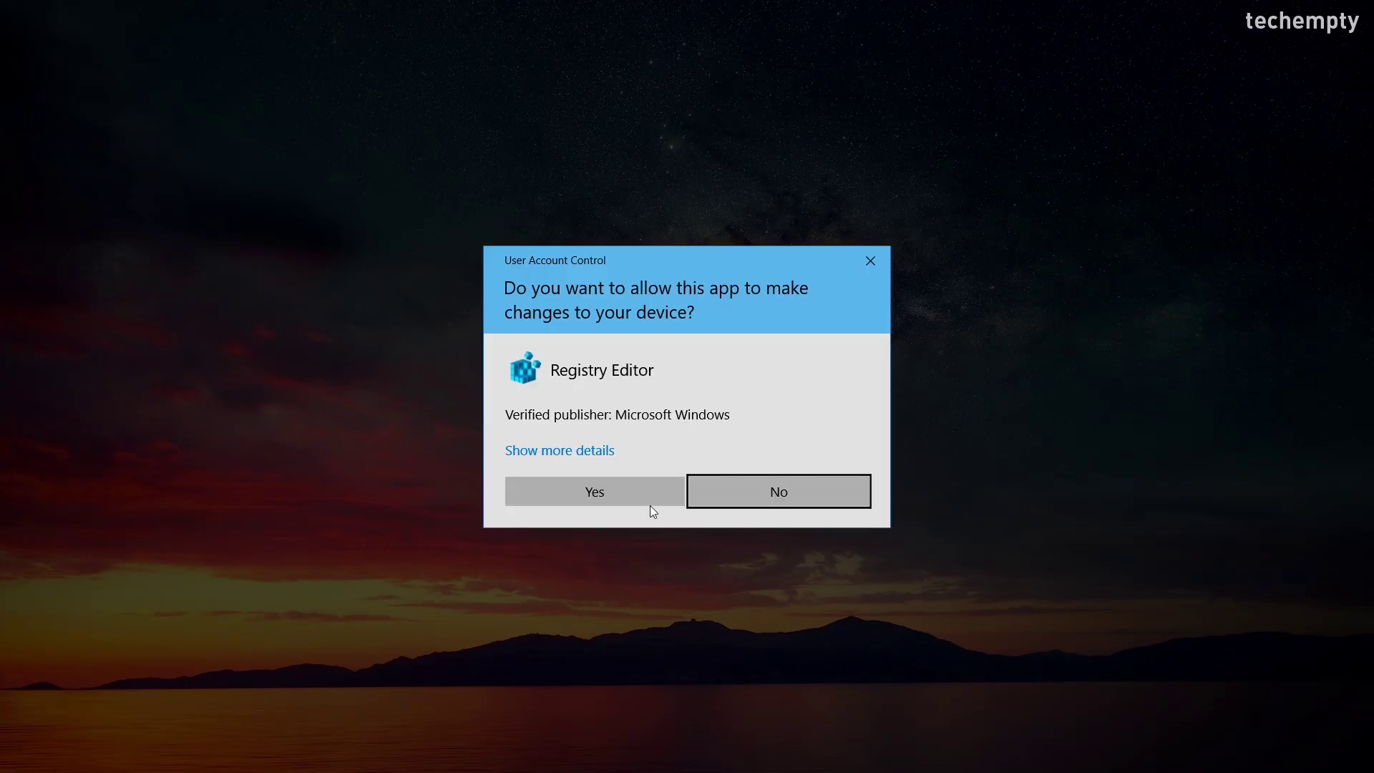
- Allow Registry Editor and expand HKEY_LOCAL_MACHINE > SOFTWARE > Microsoft > Windows NT > CurrentVersion
{"action": "left_click", "coordinate": [645, 498]}
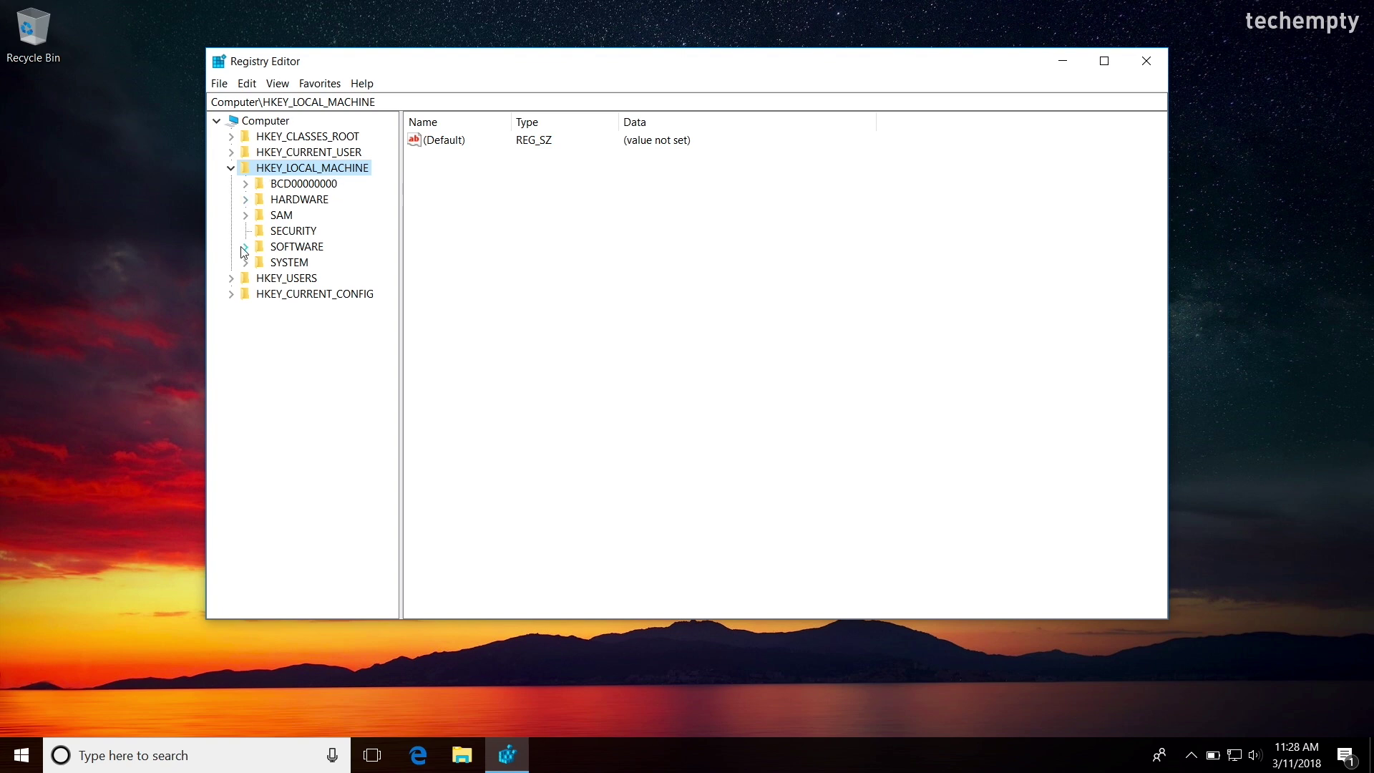
{"action": "left_click", "coordinate": [269, 253]}
{"action": "left_click", "coordinate": [244, 248]}
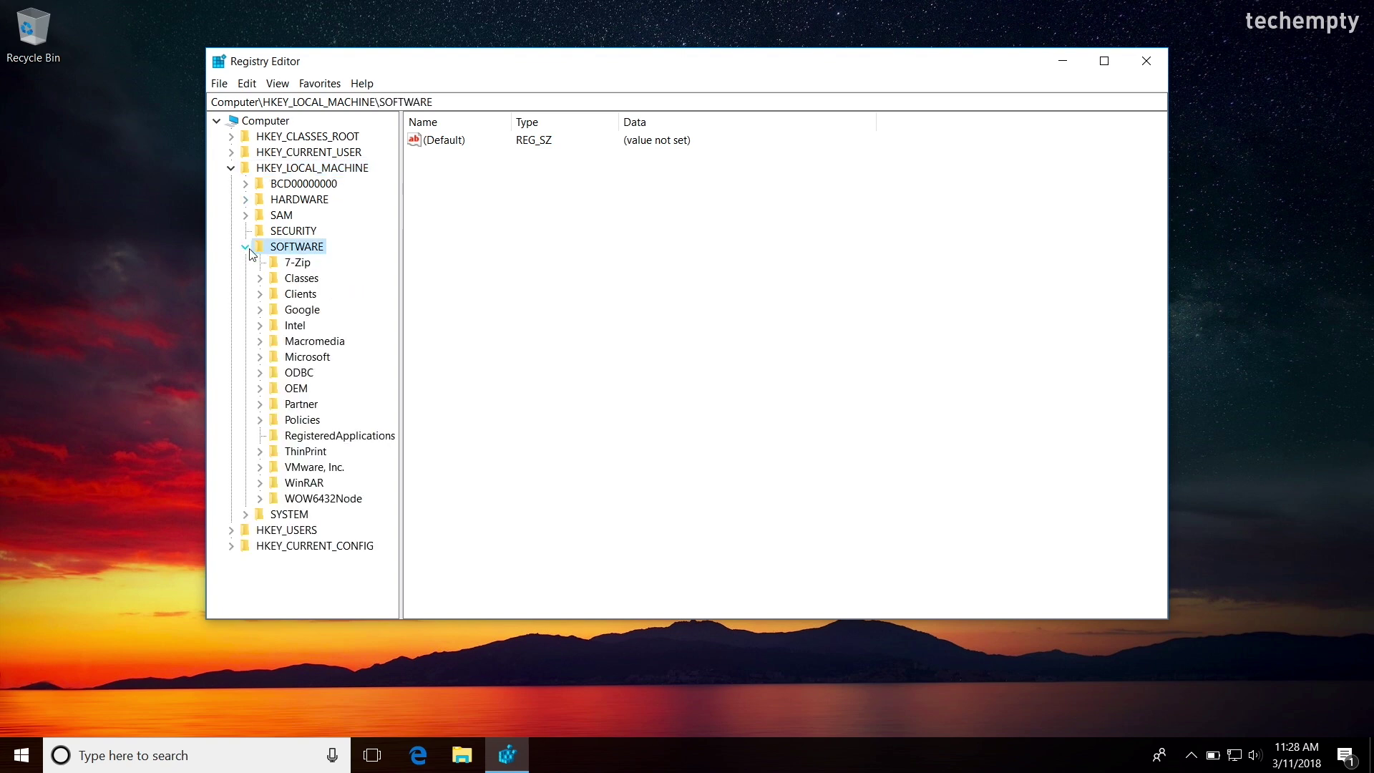
{"action": "left_click", "coordinate": [259, 357]}
{"action": "scroll", "coordinate": [258, 372], "scroll_direction": "down", "scroll_amount": 6}
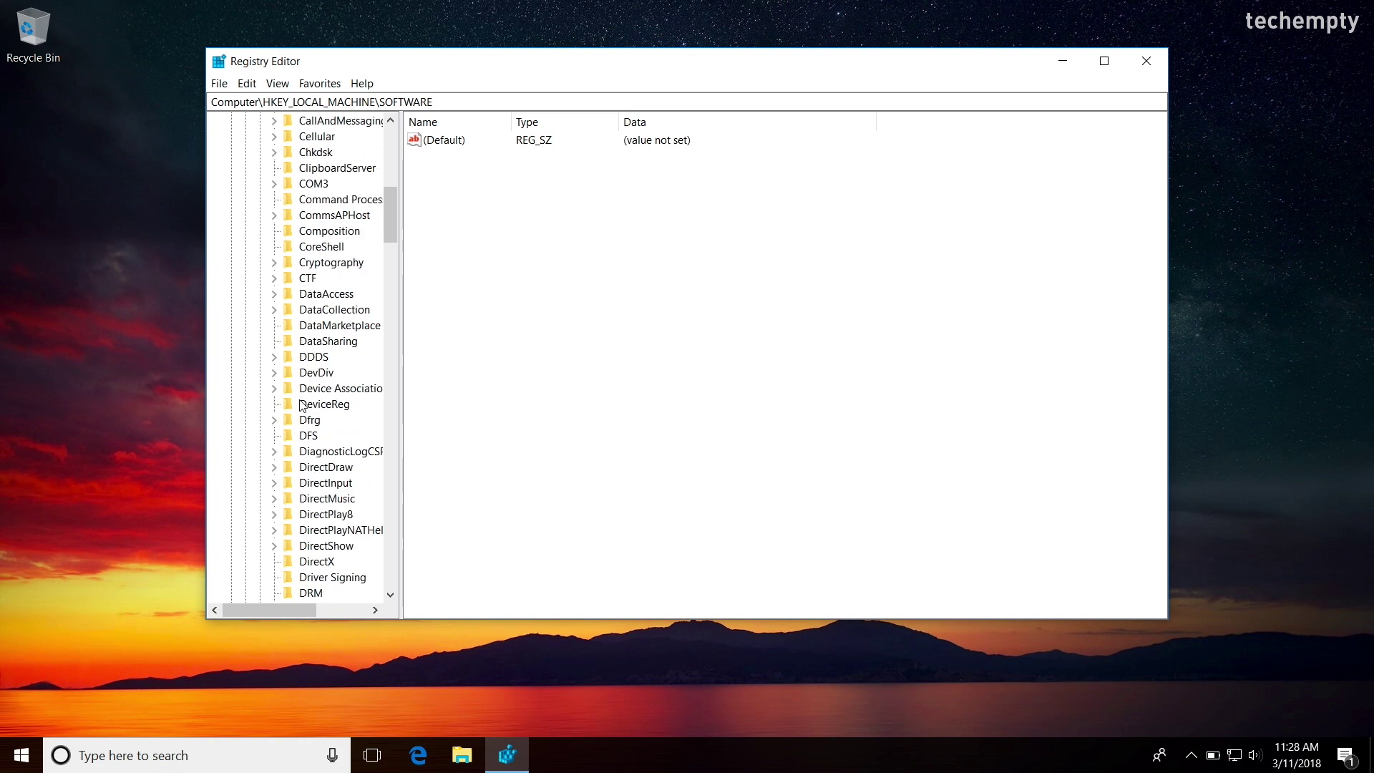
{"action": "scroll", "coordinate": [258, 371], "scroll_direction": "down", "scroll_amount": 6}
{"action": "scroll", "coordinate": [301, 406], "scroll_direction": "down", "scroll_amount": 6}
{"action": "scroll", "coordinate": [301, 405], "scroll_direction": "down", "scroll_amount": 6}
{"action": "left_click", "coordinate": [285, 423]}
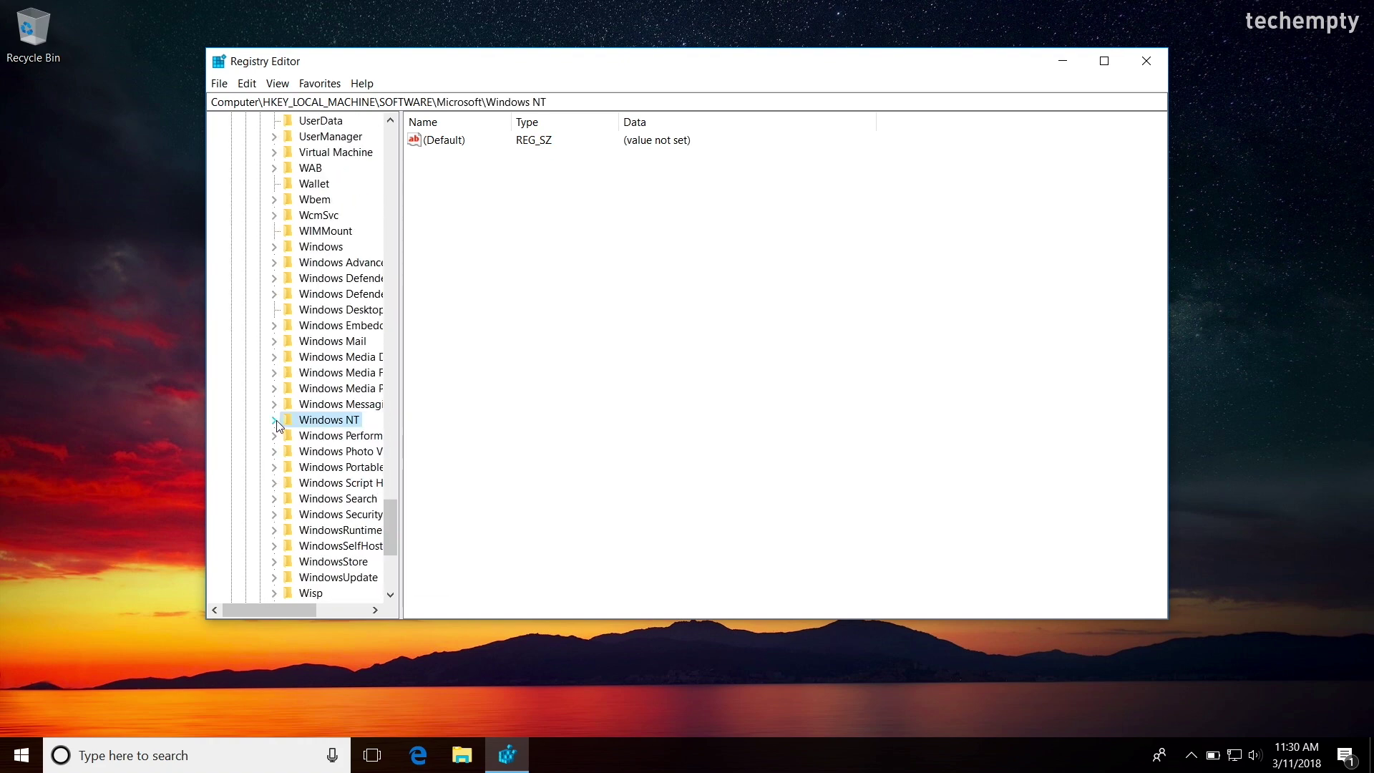
{"action": "double_click", "coordinate": [292, 425]}
{"action": "left_click", "coordinate": [324, 438]}
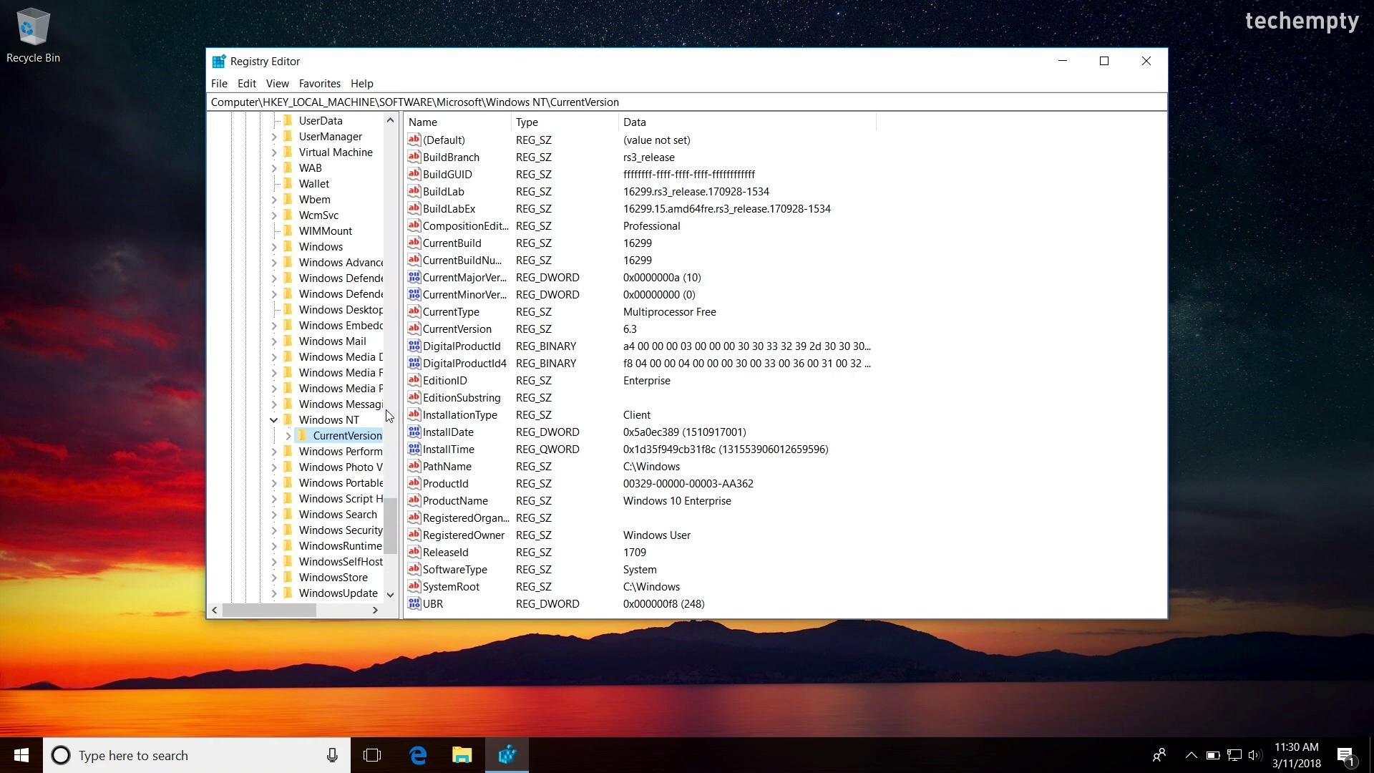
- Edit the CurrentVersion value data from 6.3 to 6.2 and save it
{"action": "left_click", "coordinate": [436, 332]}
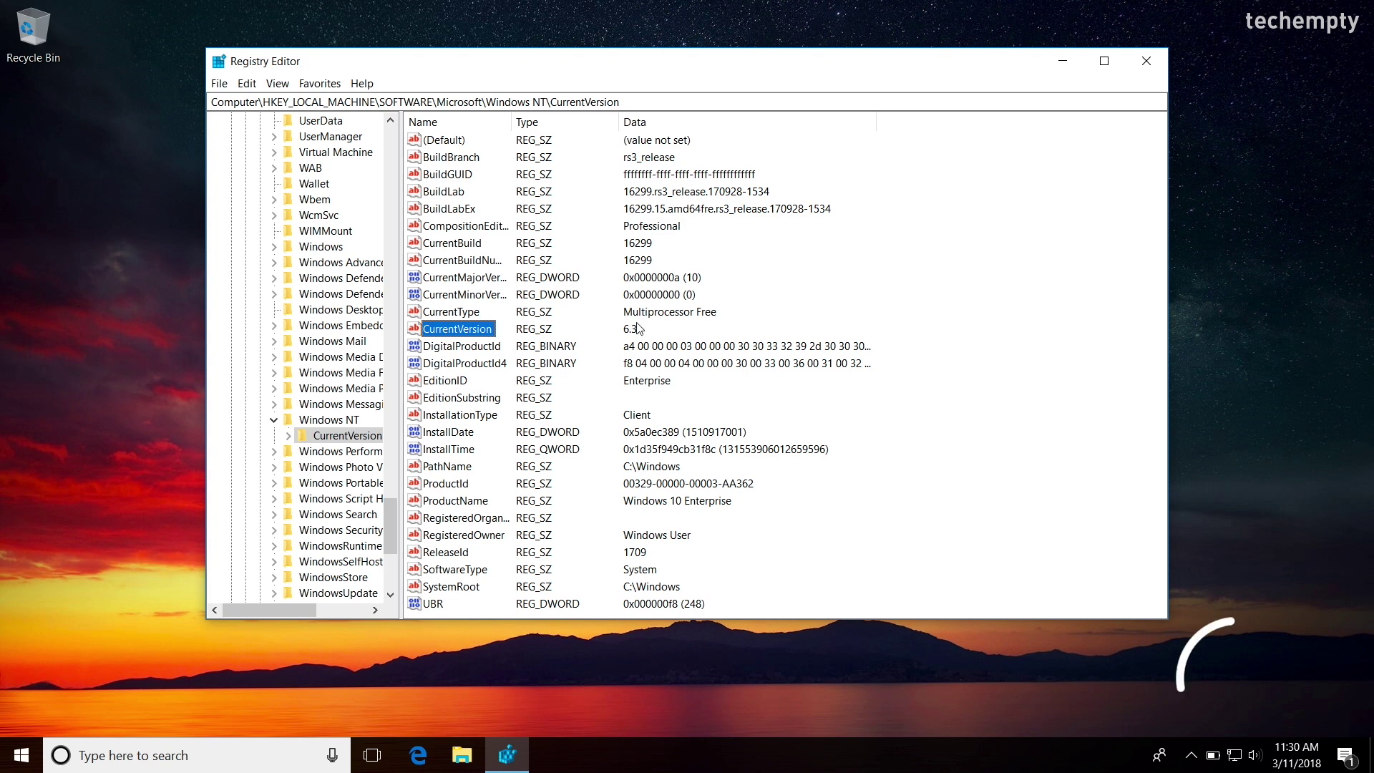
{"action": "double_click", "coordinate": [477, 332]}
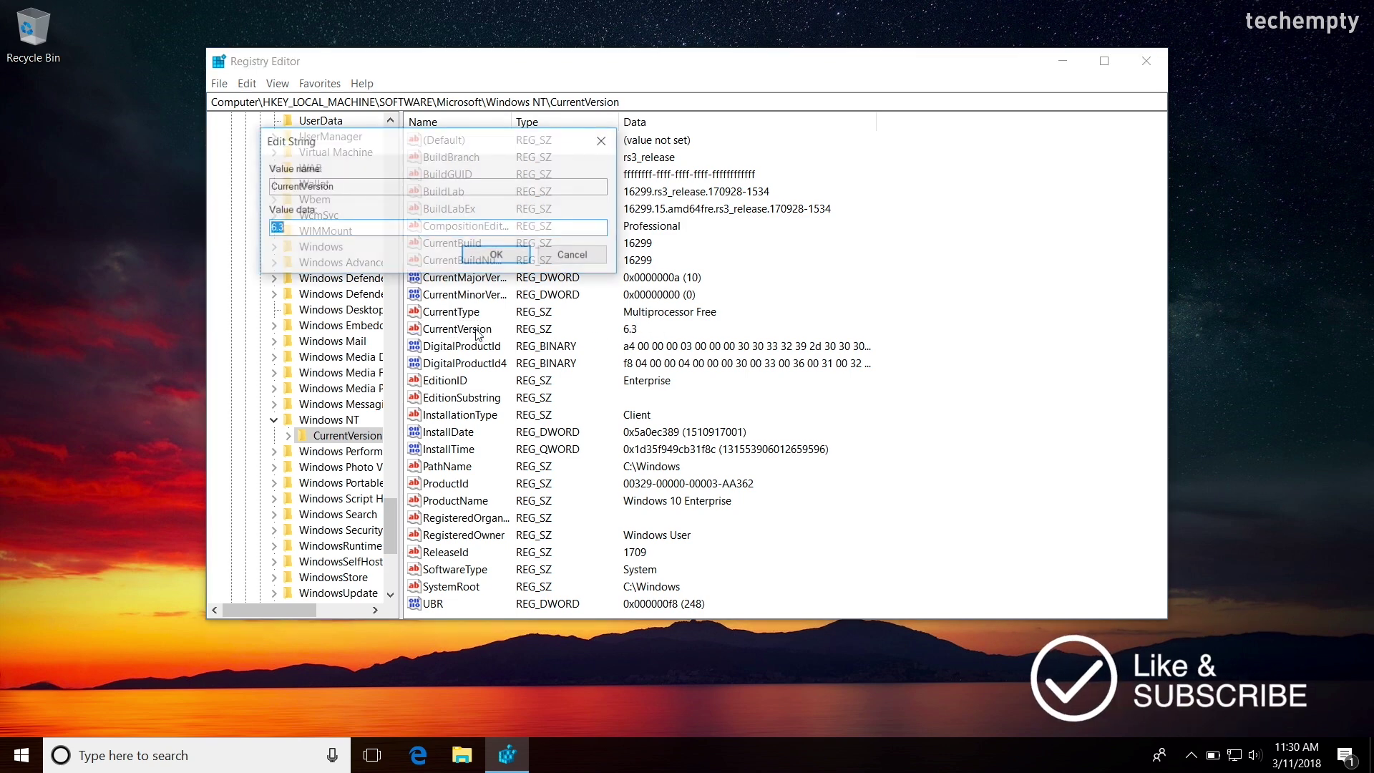
{"action": "left_click", "coordinate": [360, 226]}
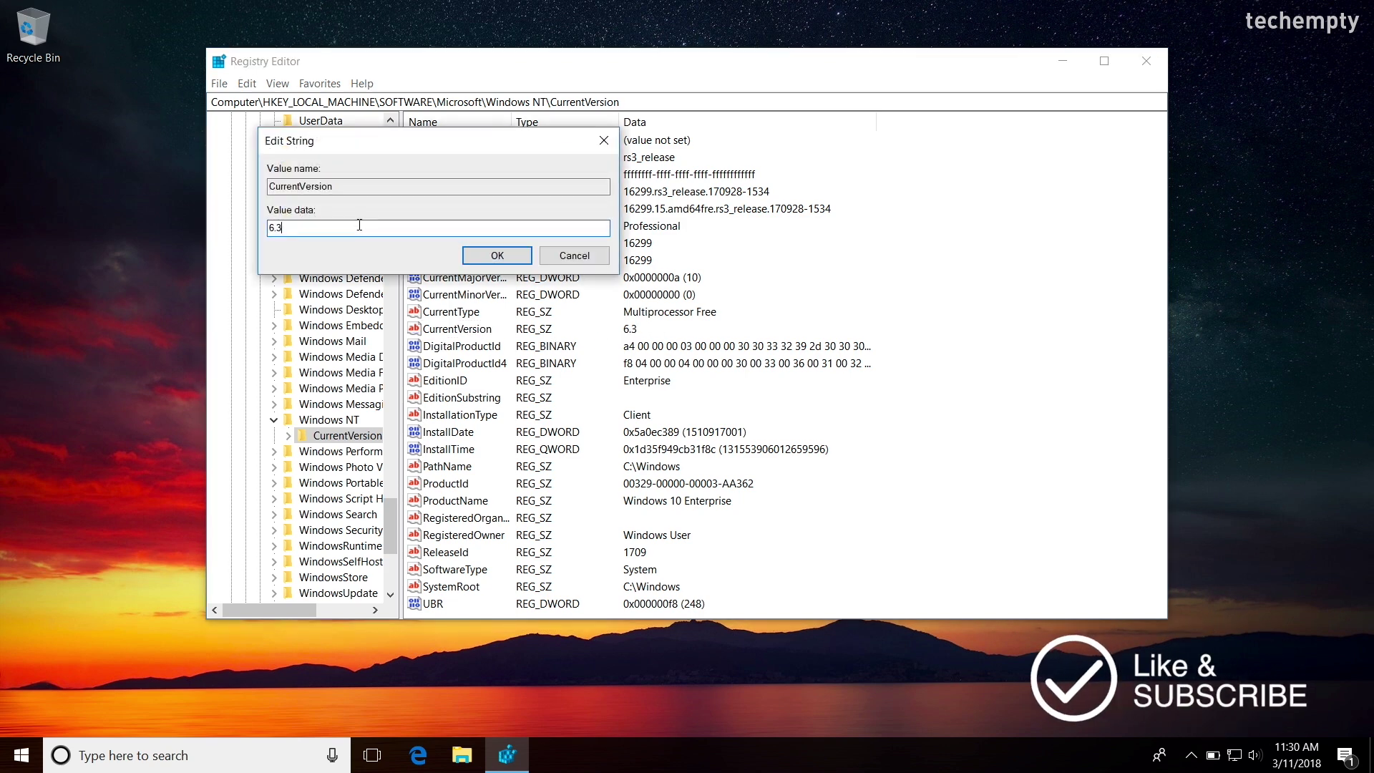
{"action": "type", "text": "6.2"}
{"action": "left_click", "coordinate": [472, 259]}
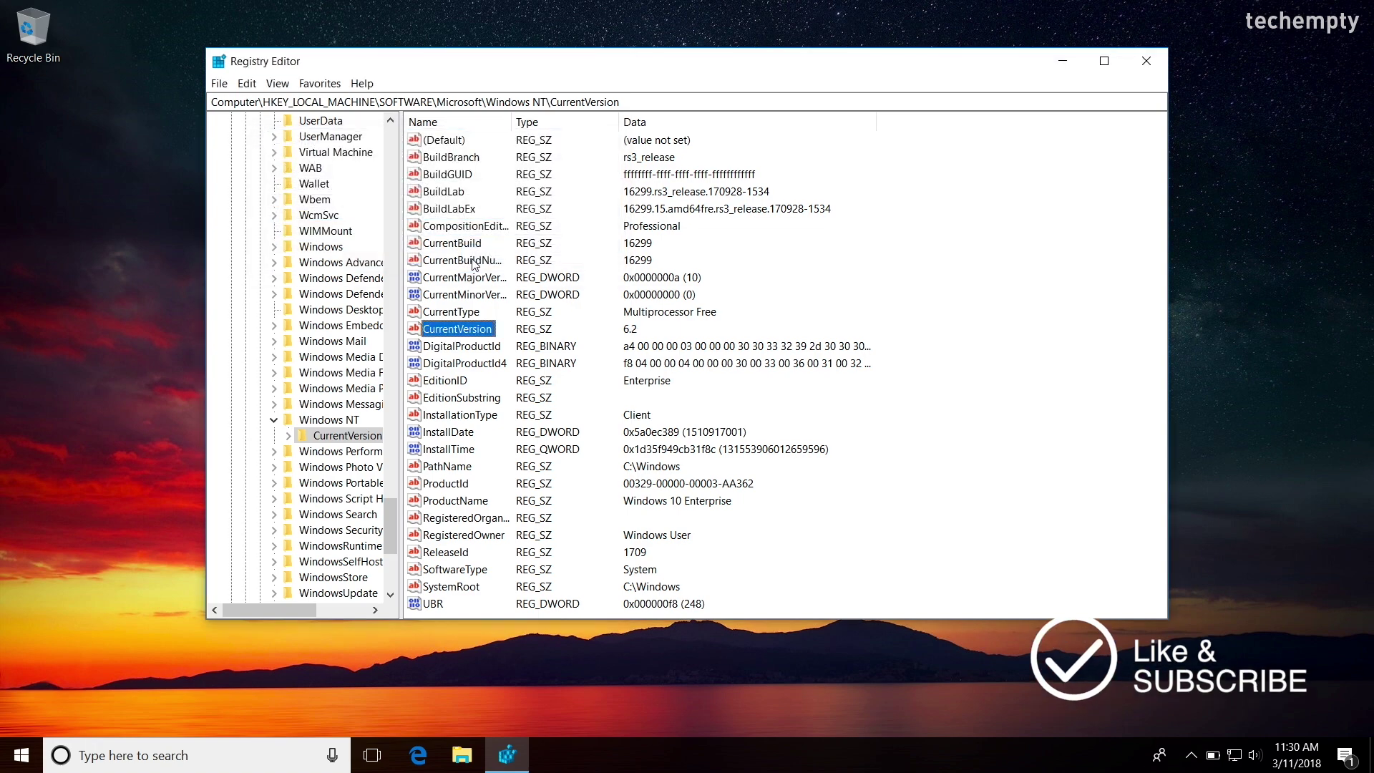
{"action": "left_click", "coordinate": [32, 746]}
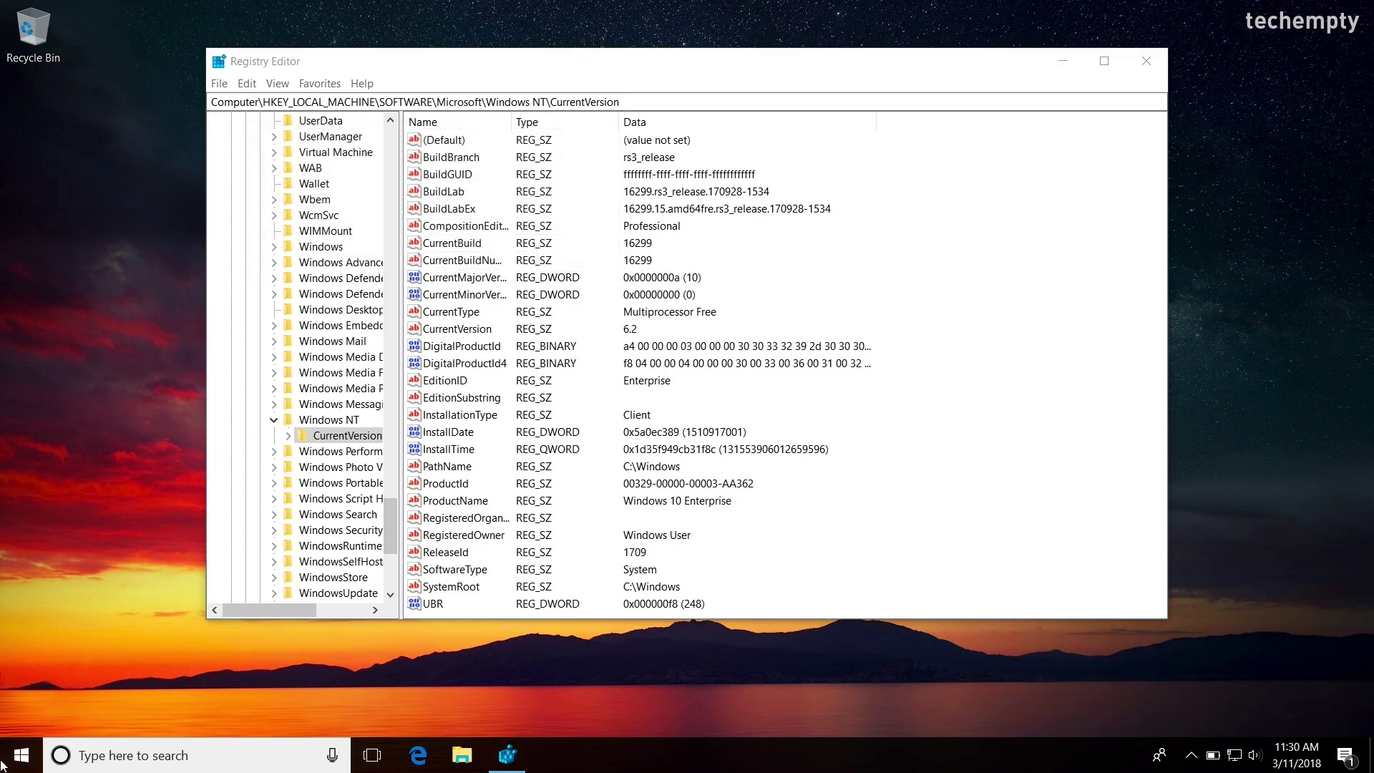
- Show the Start menu power options with Sleep, Shut down and Restart
{"action": "left_click", "coordinate": [21, 716]}
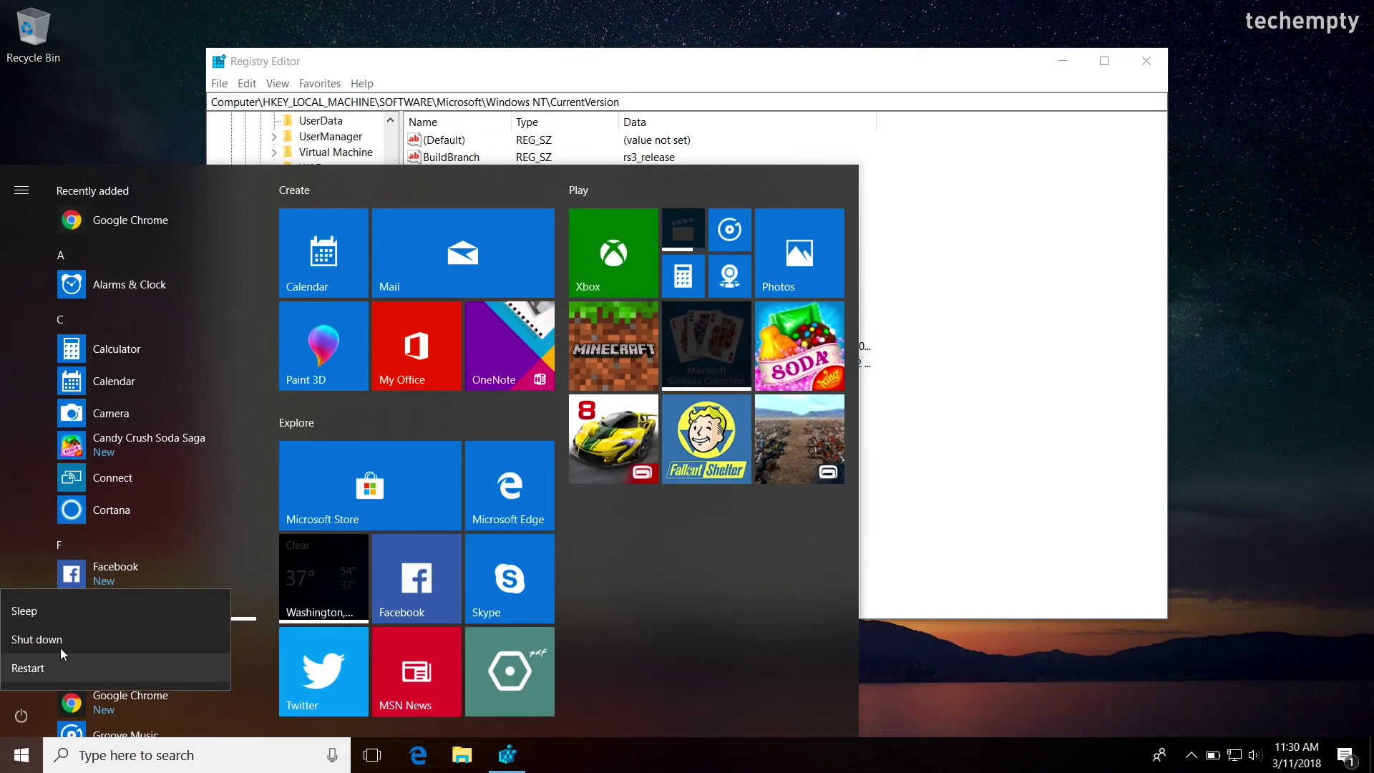